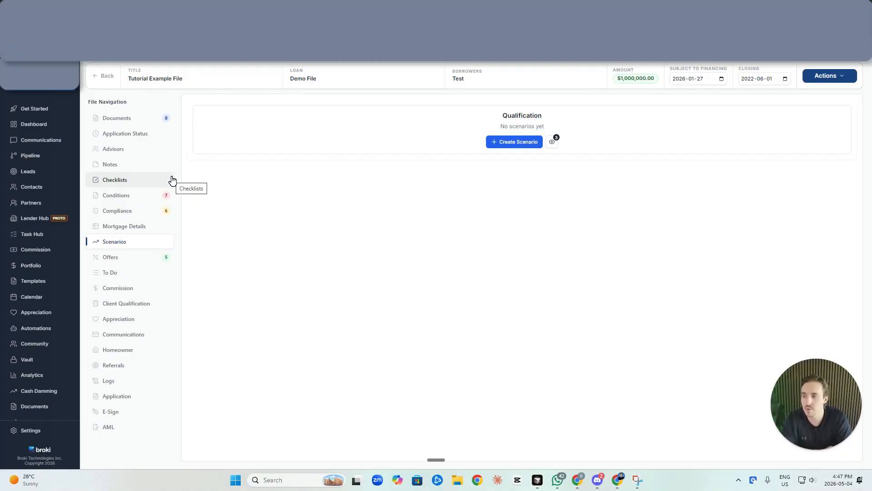
Open the scenarios of the Tutorial Example File from the pipeline
left_click(50, 161)
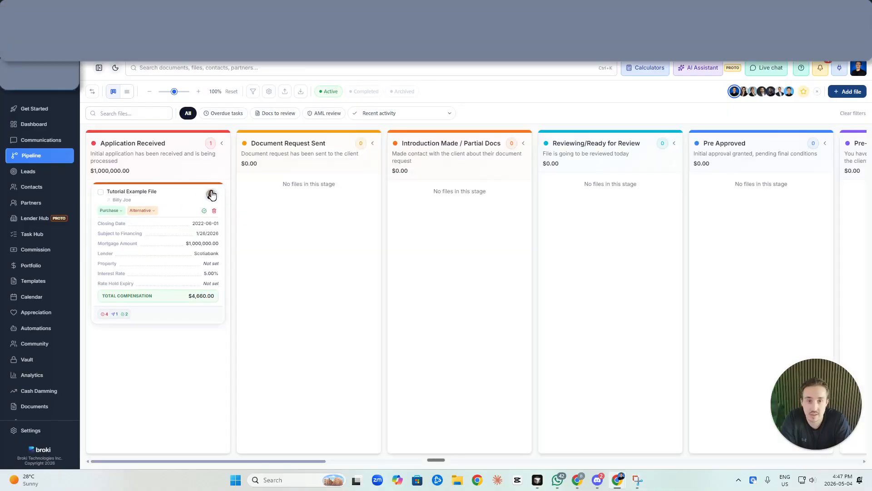
left_click(169, 191)
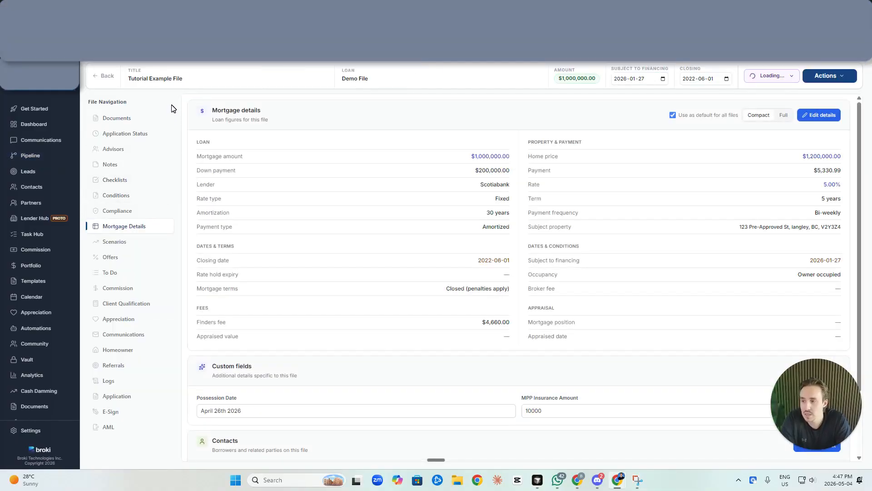
left_click(119, 247)
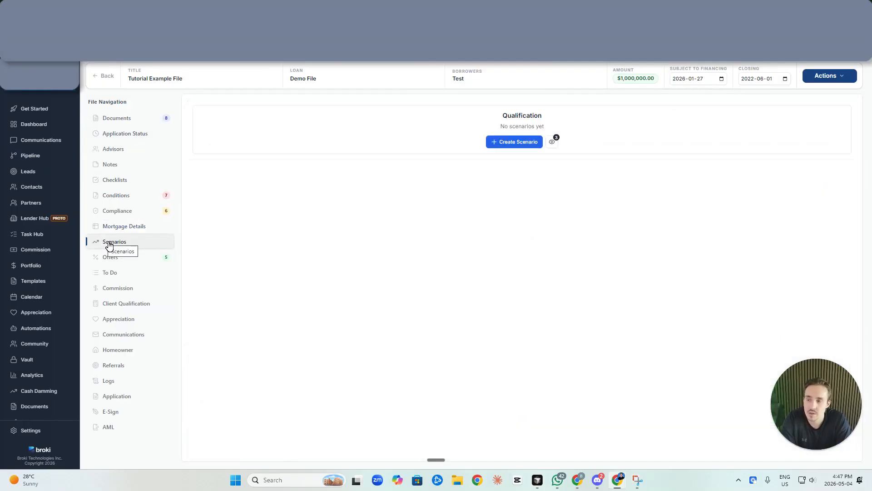
Create a new scenario titled 'Purchasing with Car Paid Out'
left_click(522, 143)
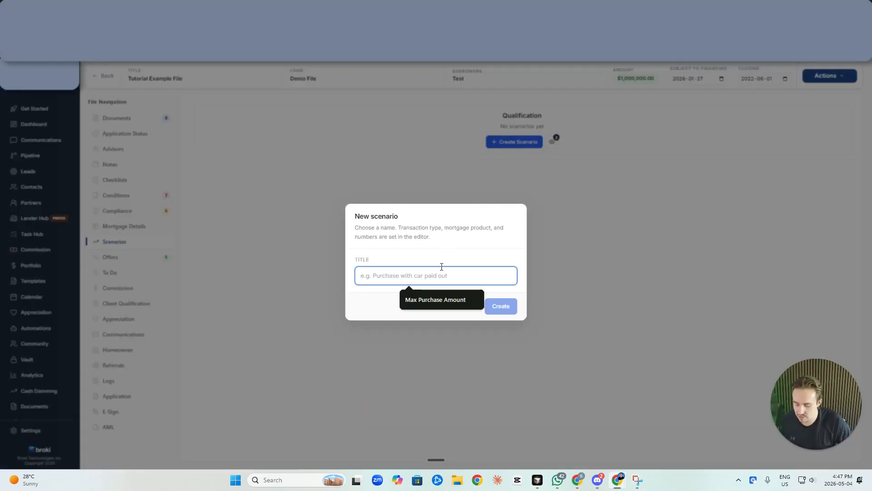
type("Purchasing with Car P")
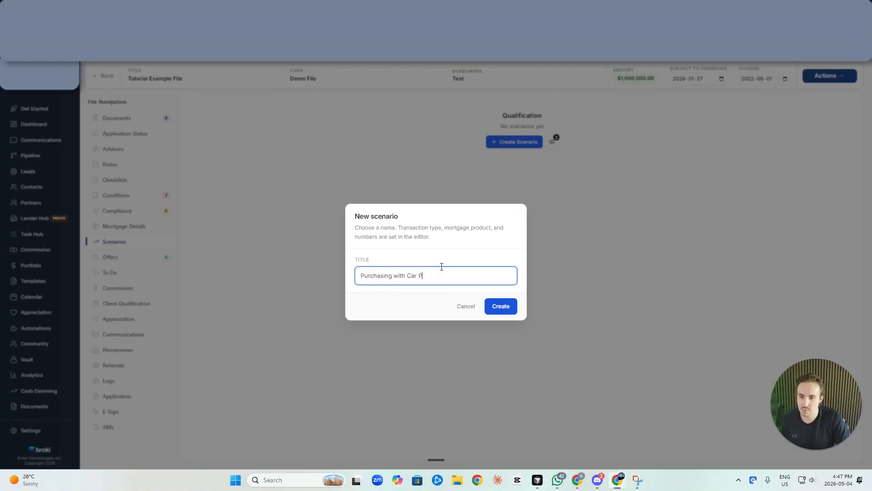
type("aid Of")
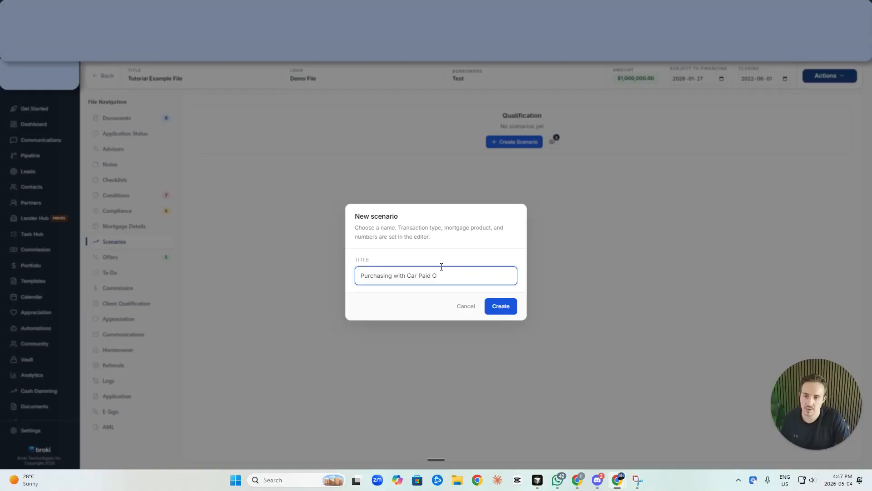
left_click(510, 300)
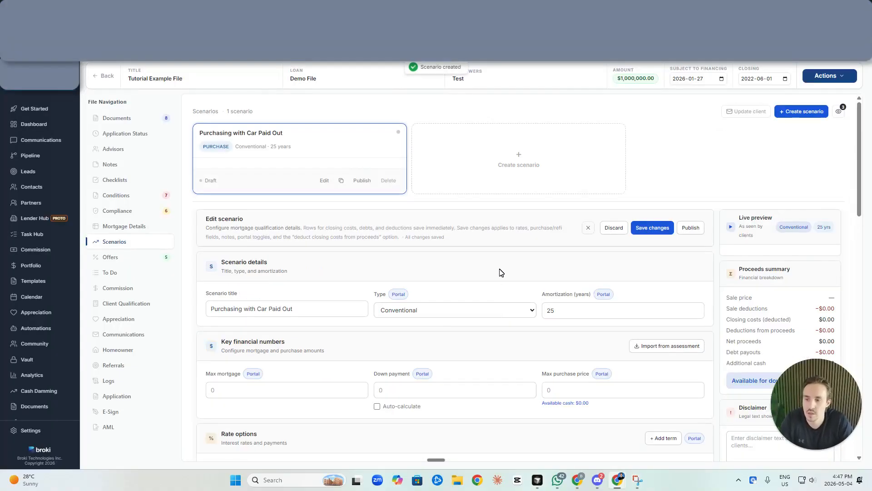
Set amortization to 30 years, max mortgage 600000, down payment 200000 and max purchase price 800000
scroll(499, 275, "down", 2)
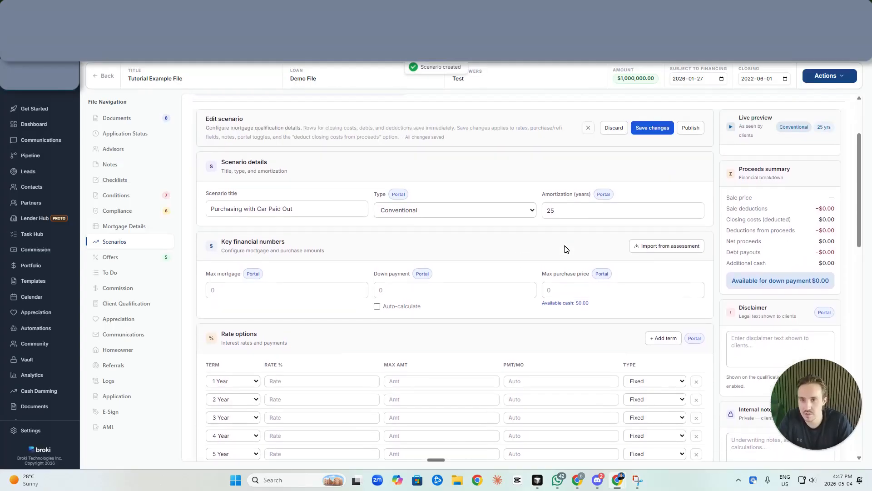
left_click(584, 220)
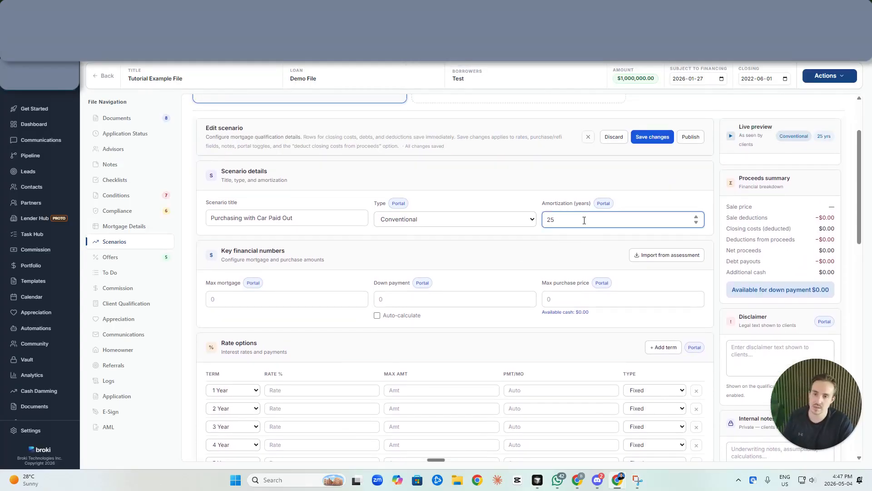
double_click(585, 220)
type("30")
left_click(286, 295)
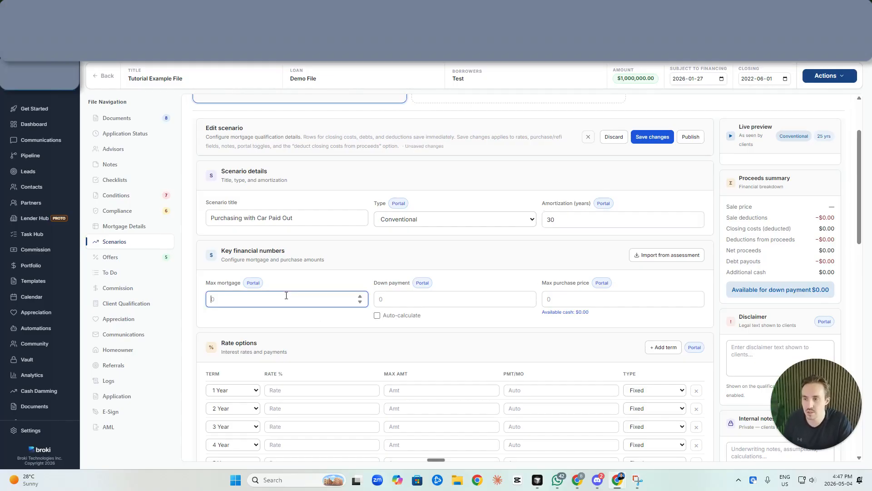
type("600000")
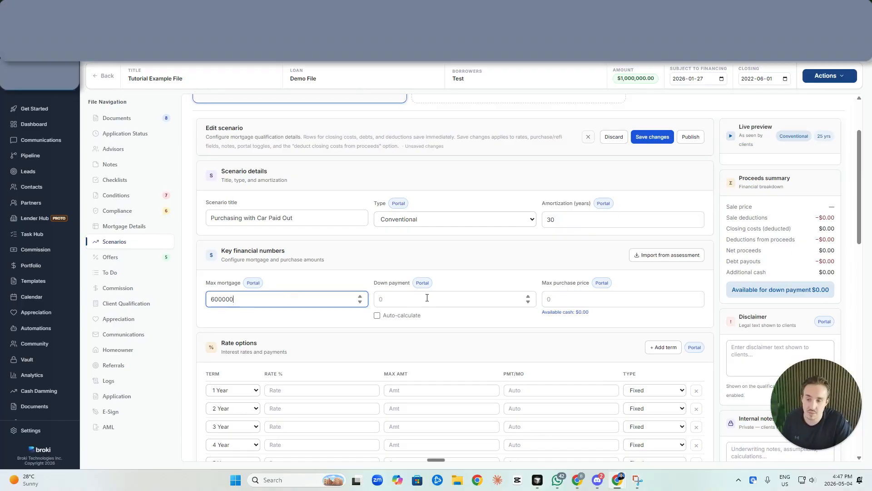
left_click(427, 298)
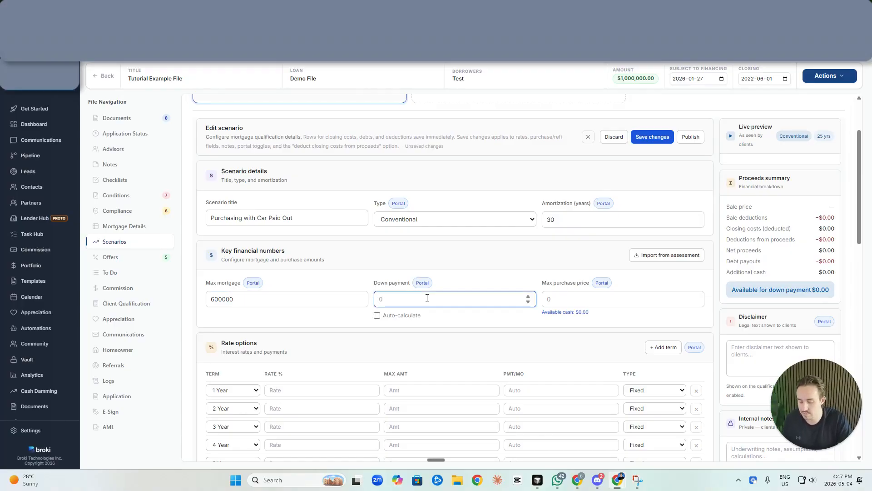
type("20")
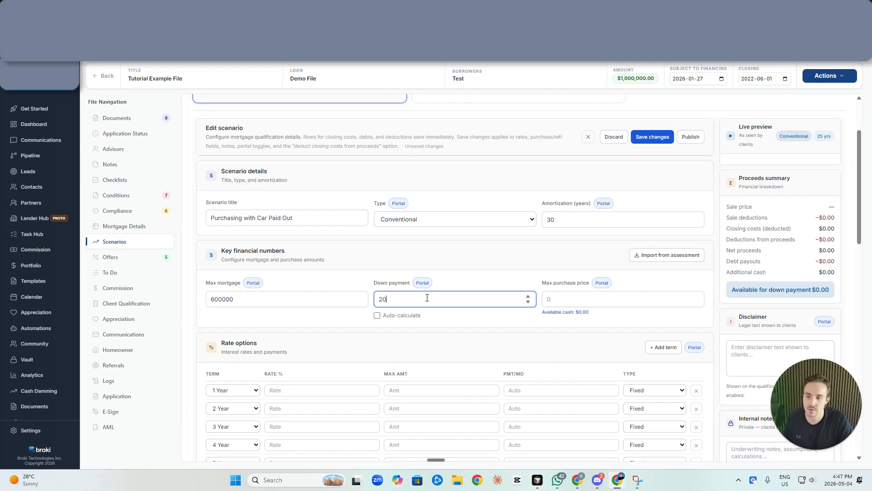
type("0000")
left_click(569, 299)
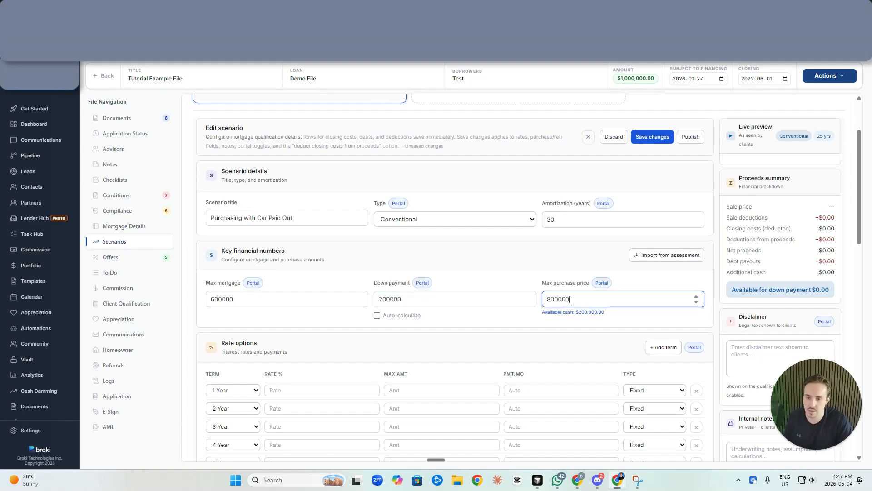
left_click(569, 311)
scroll(571, 323, "down", 2)
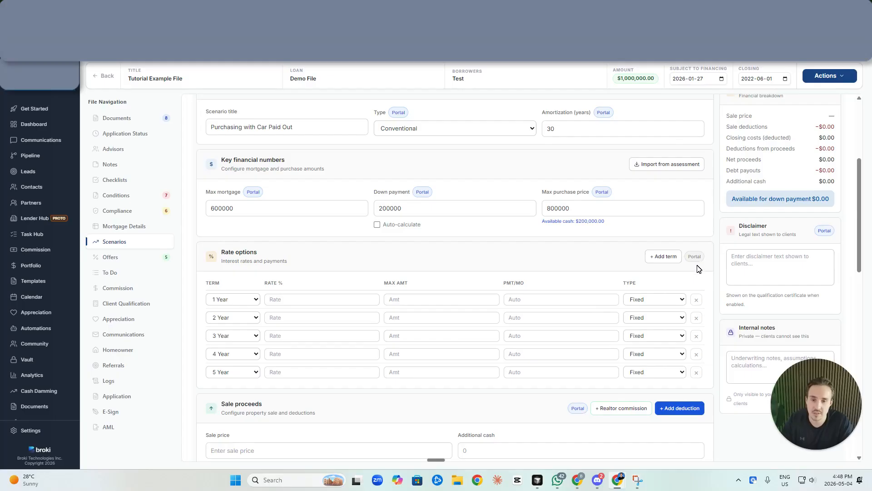
Remove the 1 Year, 2 Year and 4 Year rate terms
left_click(698, 300)
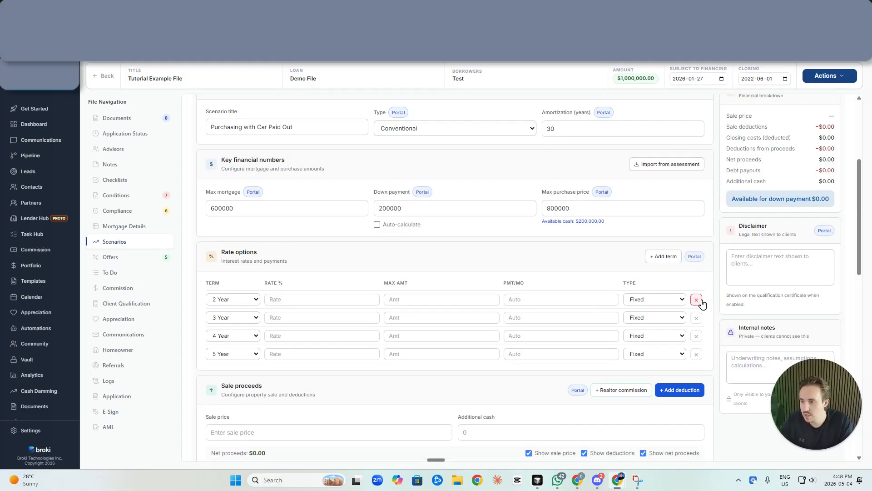
left_click(698, 300)
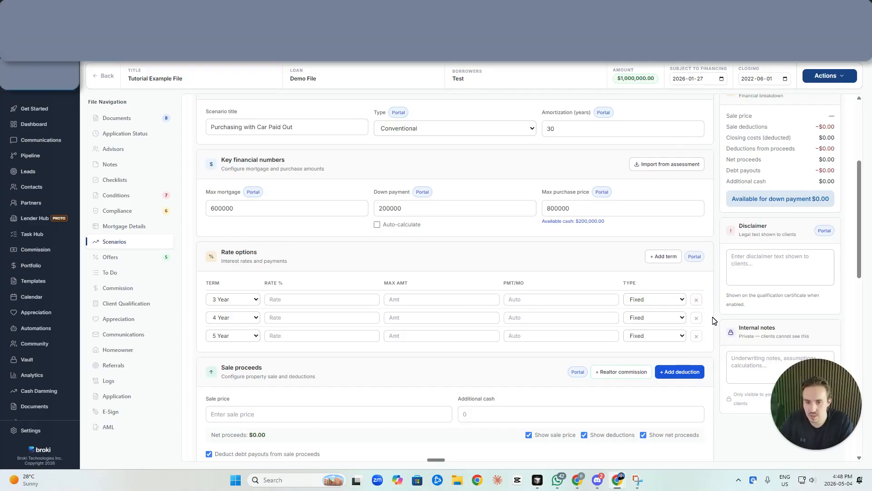
left_click(696, 317)
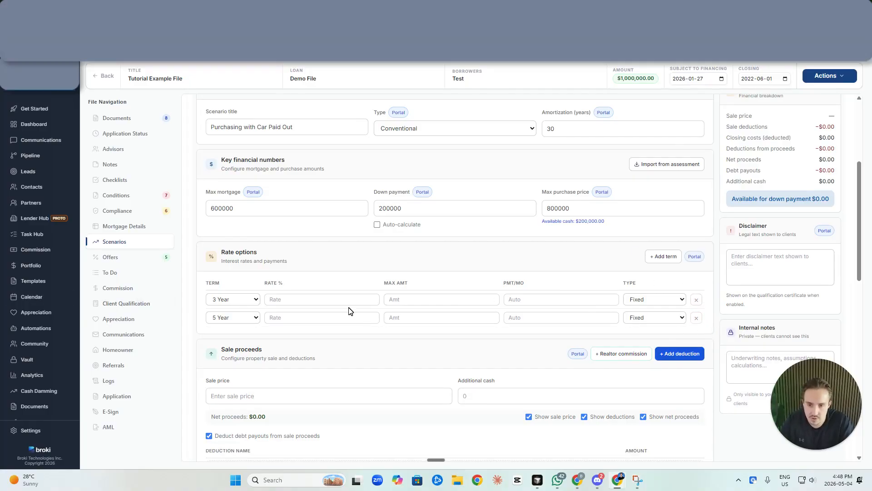
Add a 5 Year variable rate term
left_click(651, 263)
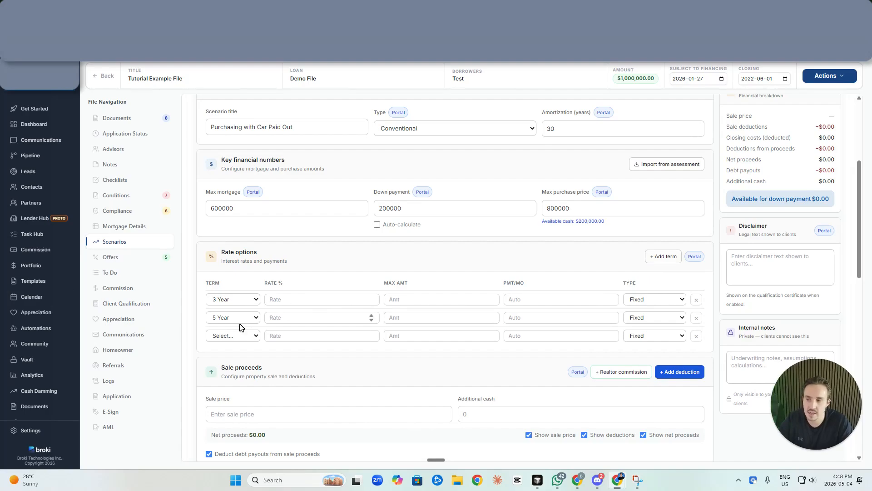
left_click(227, 337)
left_click(222, 403)
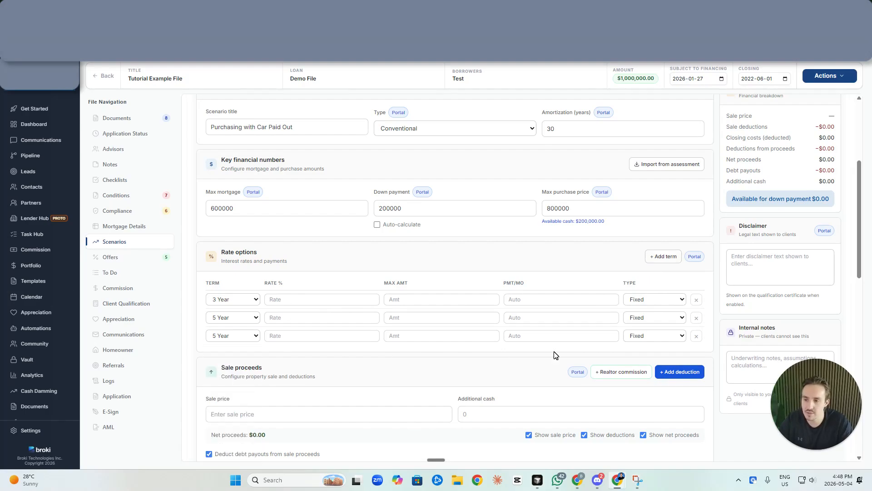
left_click(655, 335)
left_click(659, 359)
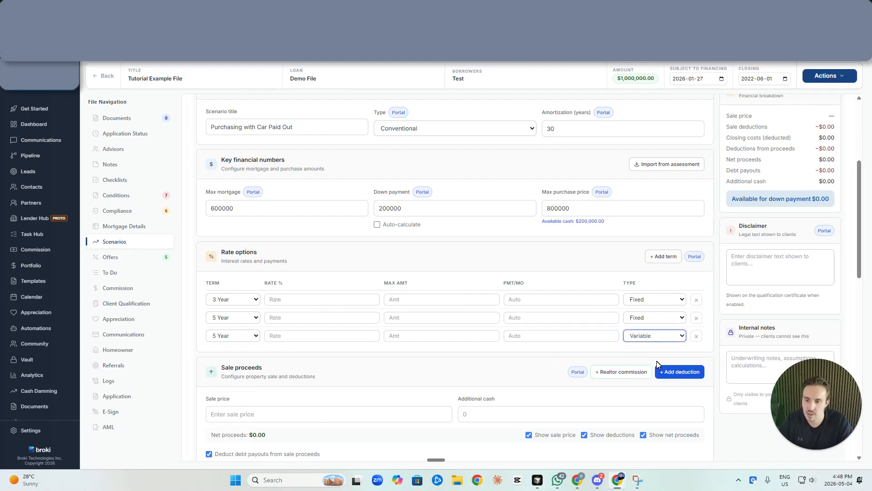
left_click(333, 304)
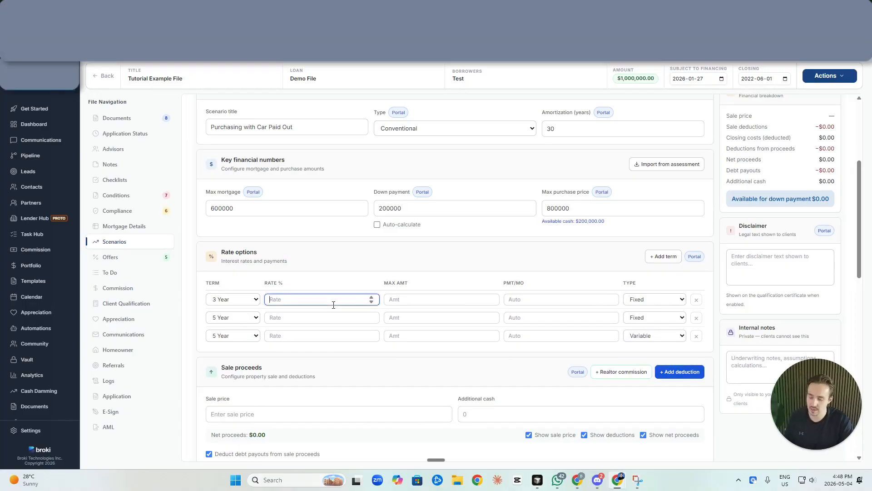
Enter rates of 4, 4.29 and 3.89 for the 3 Year fixed, 5 Year fixed and 5 Year variable terms
type("4")
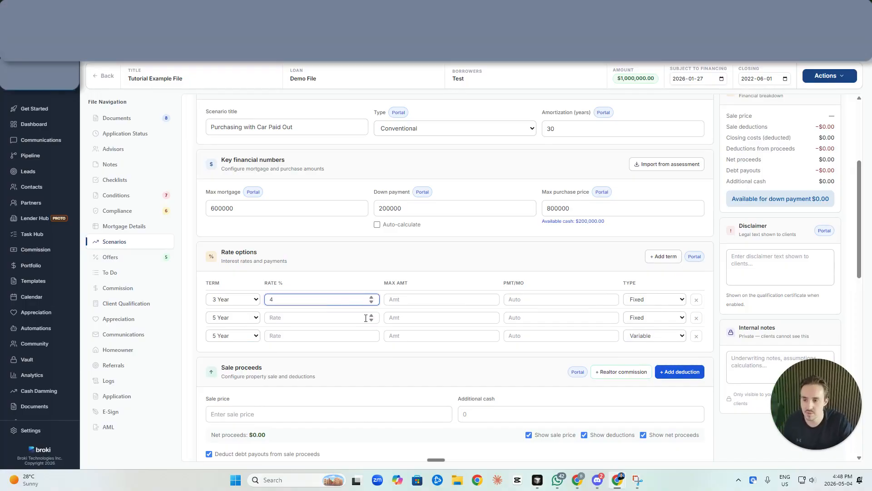
left_click(343, 321)
type("4.29")
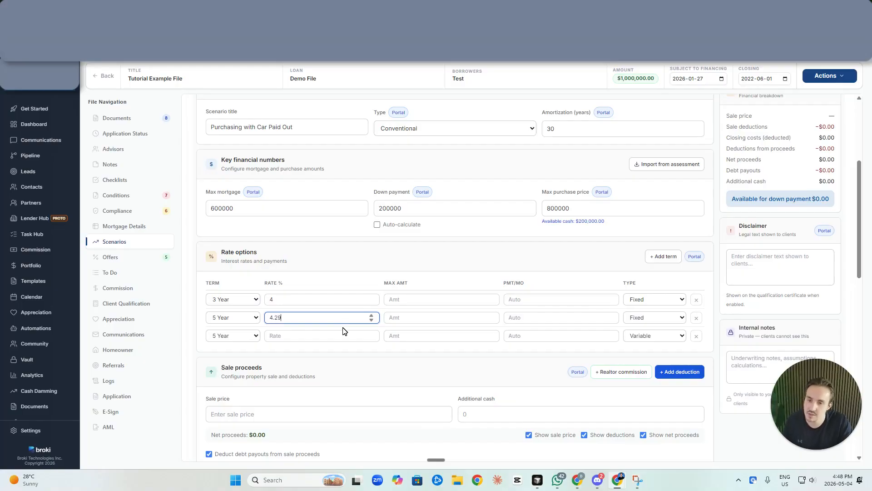
left_click(341, 332)
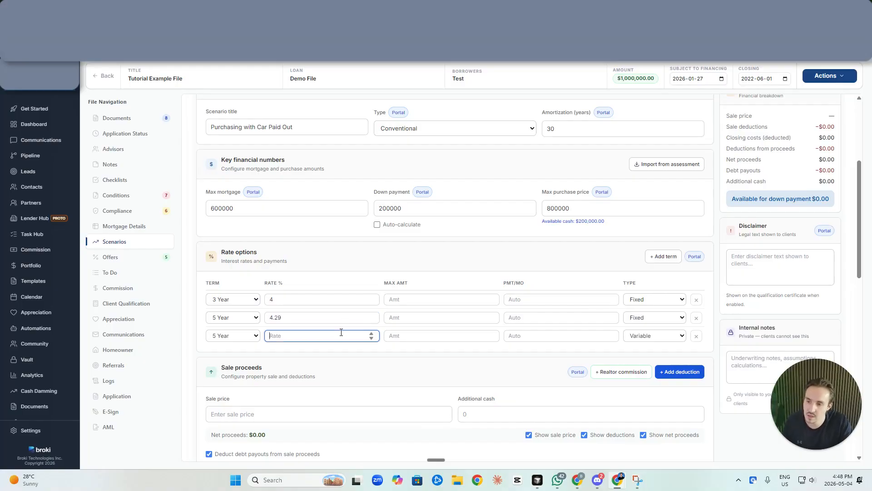
type("3.89")
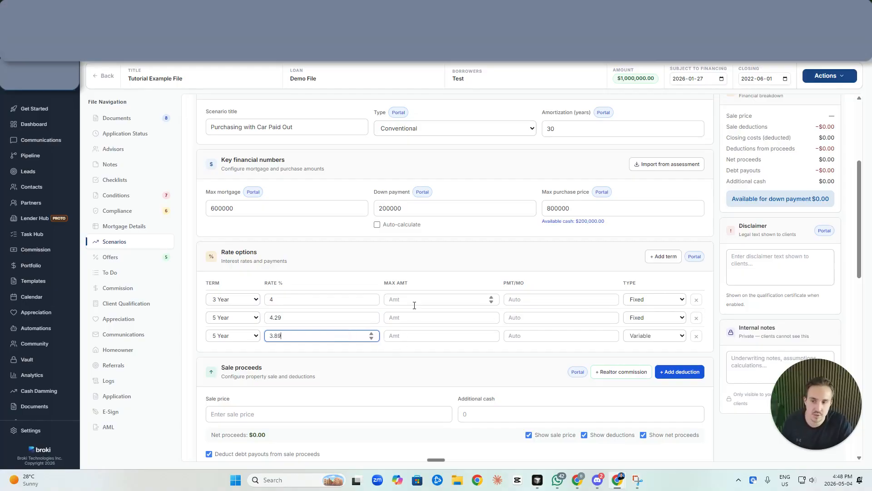
Copy the 600000 max mortgage into each term's Max Amt field
left_click(334, 204)
key("ctrl+a")
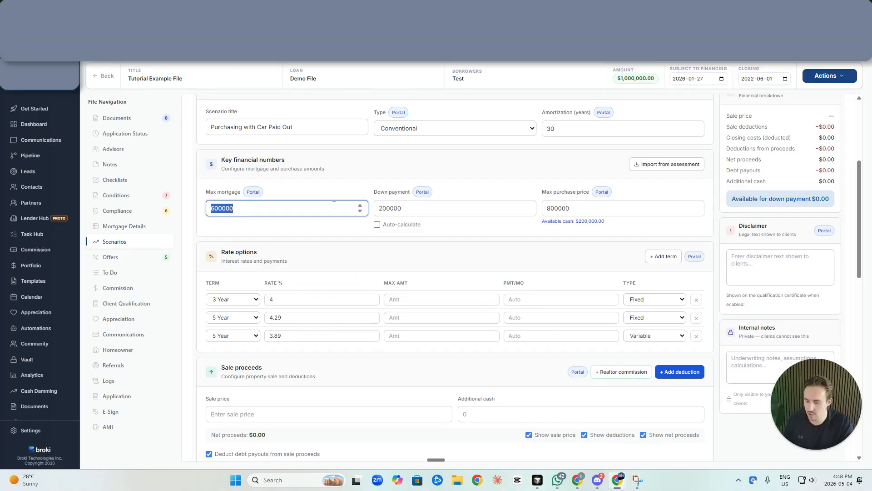
key("ctrl+c")
left_click(421, 299)
key("ctrl+v")
left_click(430, 317)
key("ctrl+v")
left_click(439, 335)
key("ctrl+v")
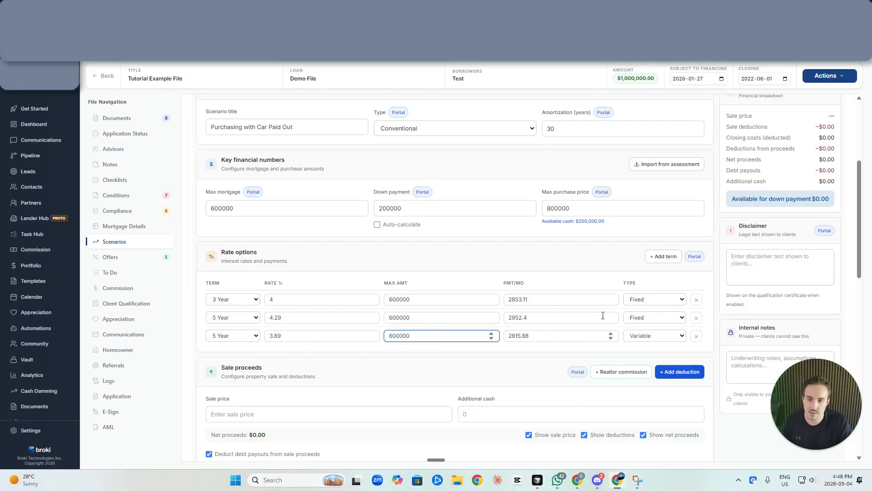
Enter a 525000 sale price and add the standard 19750 realtor commission deduction
left_click(535, 268)
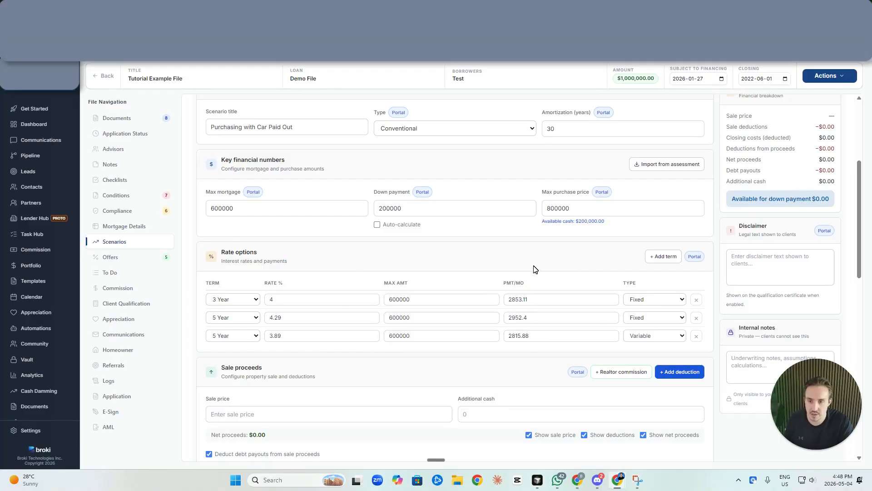
scroll(557, 294, "down", 3)
scroll(556, 293, "down", 5)
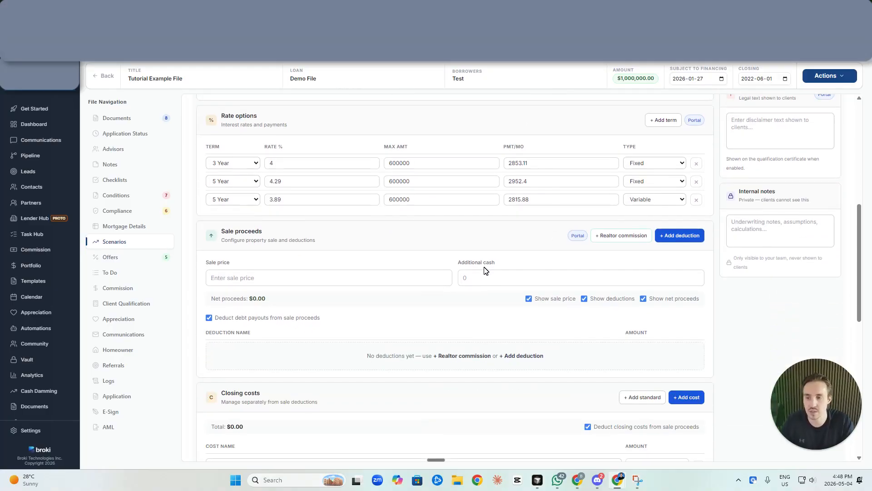
scroll(488, 296, "up", 5)
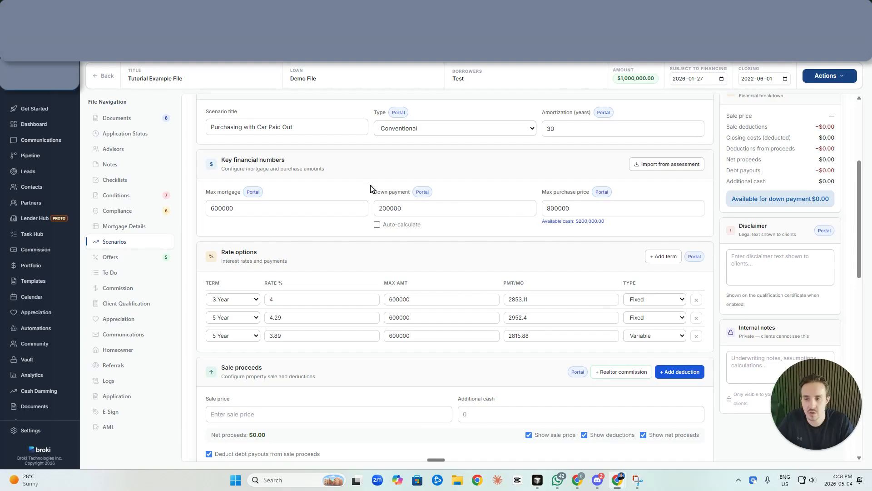
scroll(414, 265, "down", 5)
left_click(315, 276)
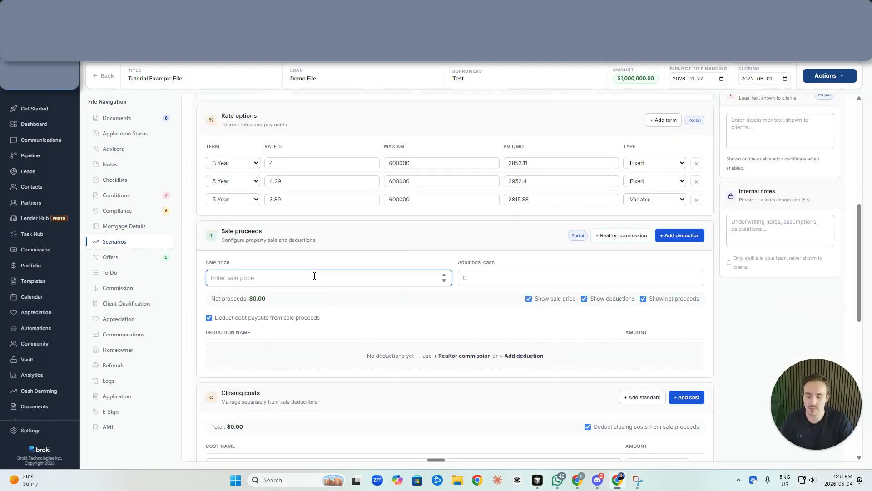
type("5")
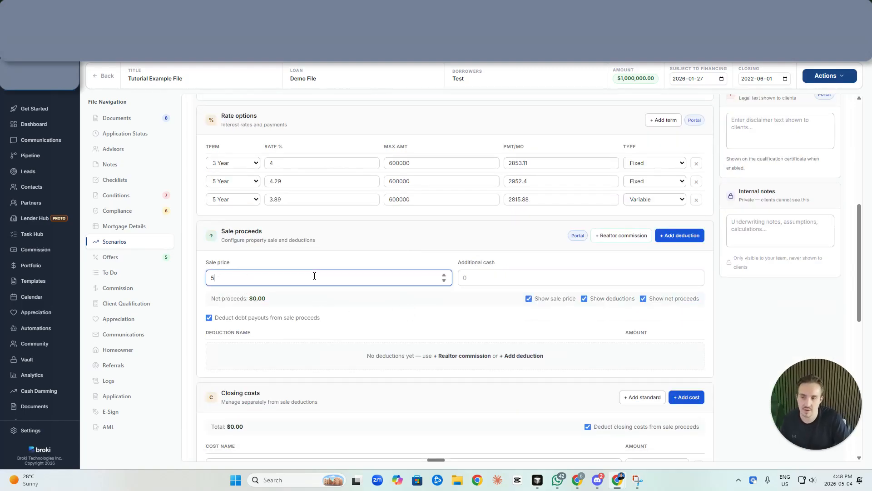
type("25000")
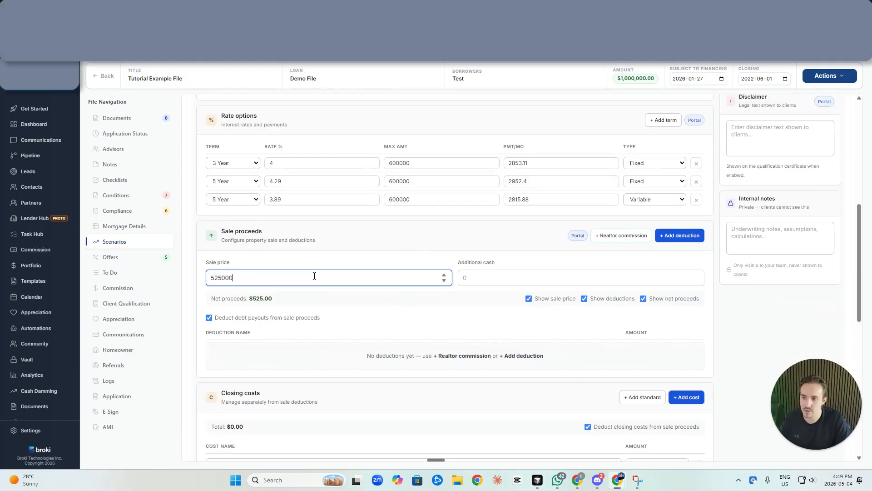
left_click(636, 236)
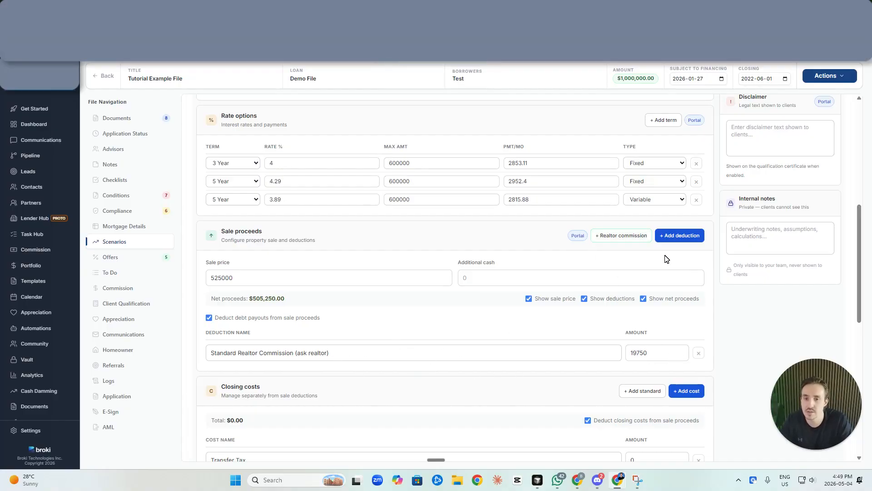
Add a Mortgage Balance sale deduction of 350000
left_click(679, 236)
left_click(321, 376)
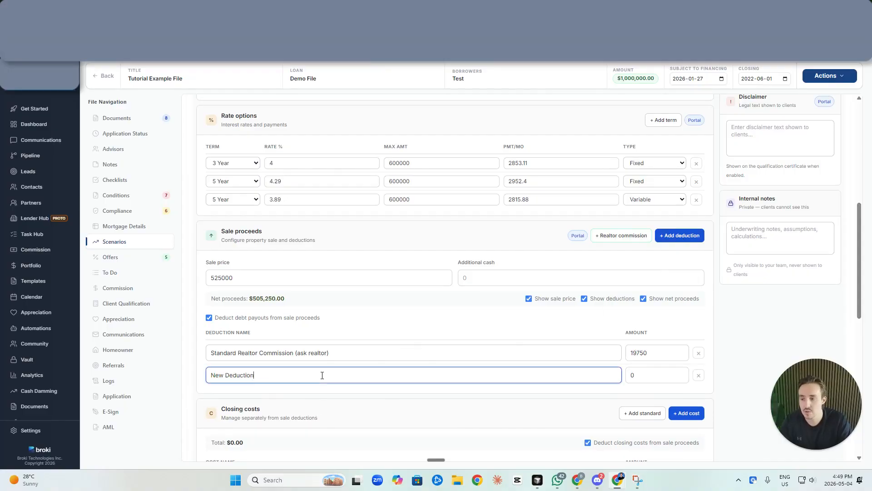
triple_click(322, 375)
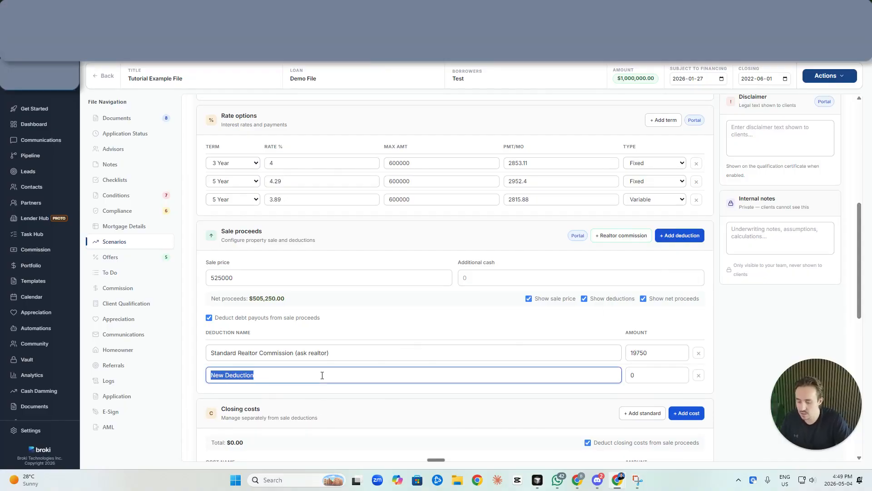
type("350000")
triple_click(372, 373)
type("Mortgage Balance")
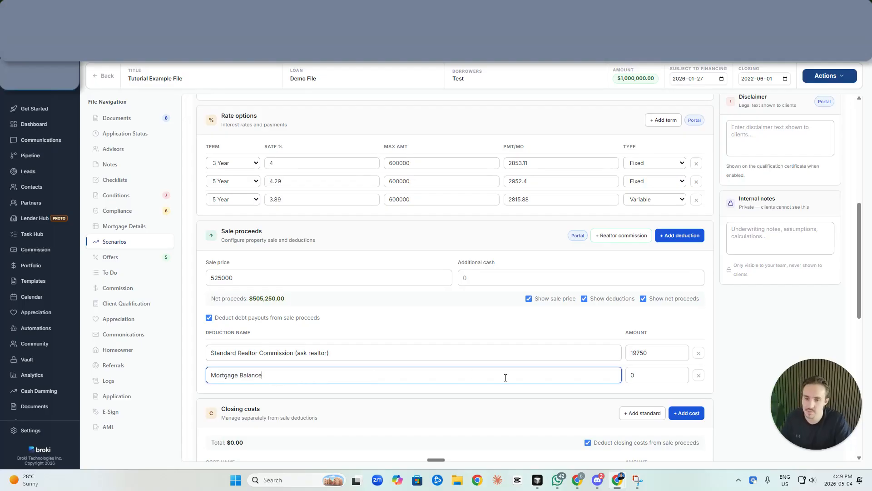
left_click(634, 376)
type("350000")
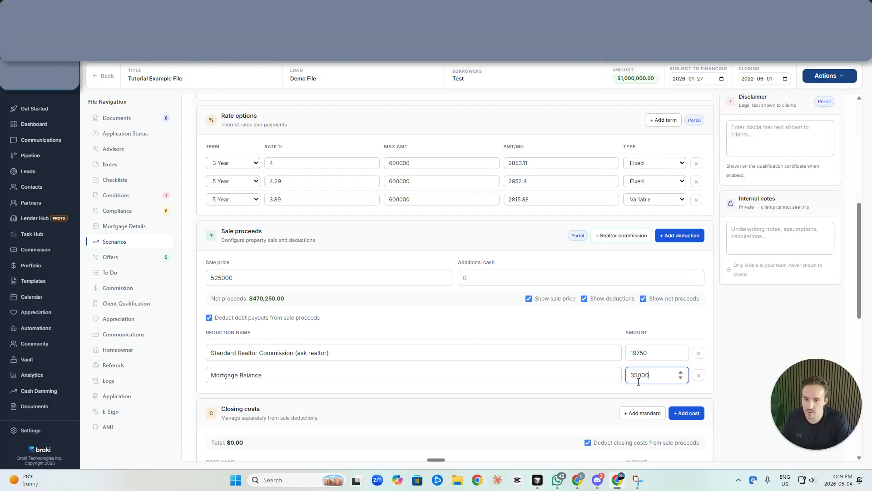
Add a Heloc Balance sale deduction of 20000
left_click(672, 235)
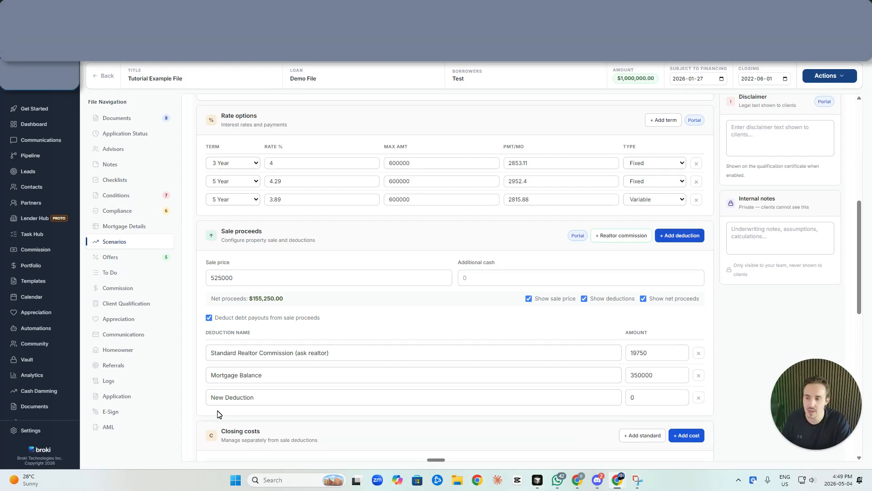
triple_click(214, 396)
type("Car Loa")
scroll(358, 304, "up", 10)
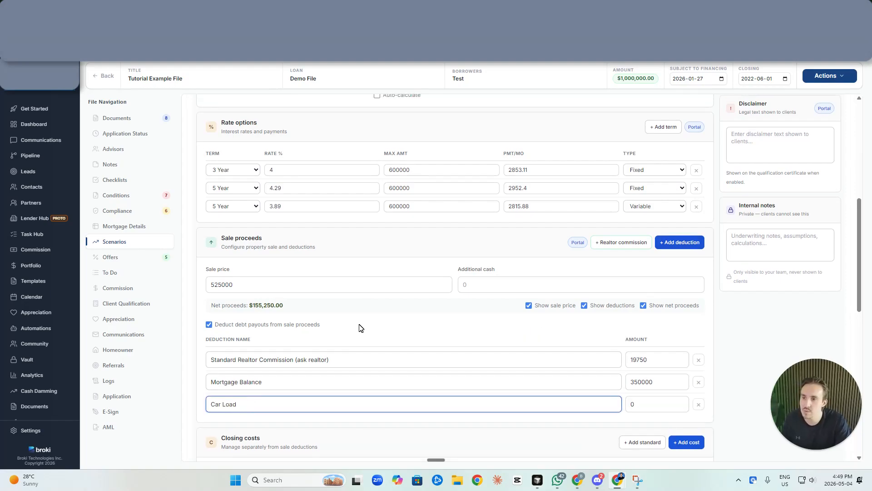
scroll(254, 137, "down", 8)
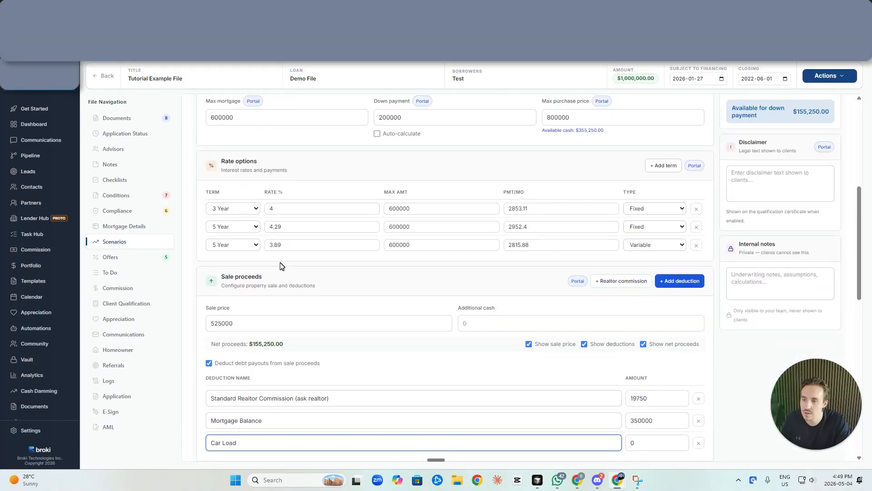
key("ctrl+a")
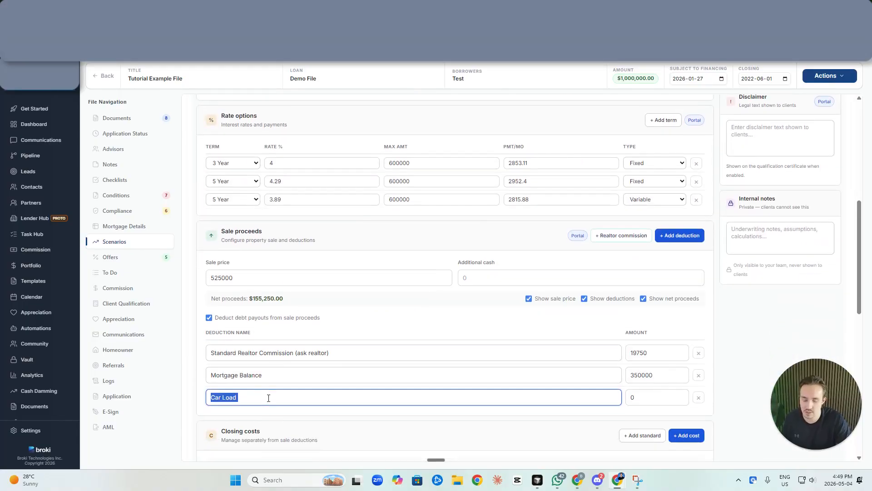
key("BackSpace")
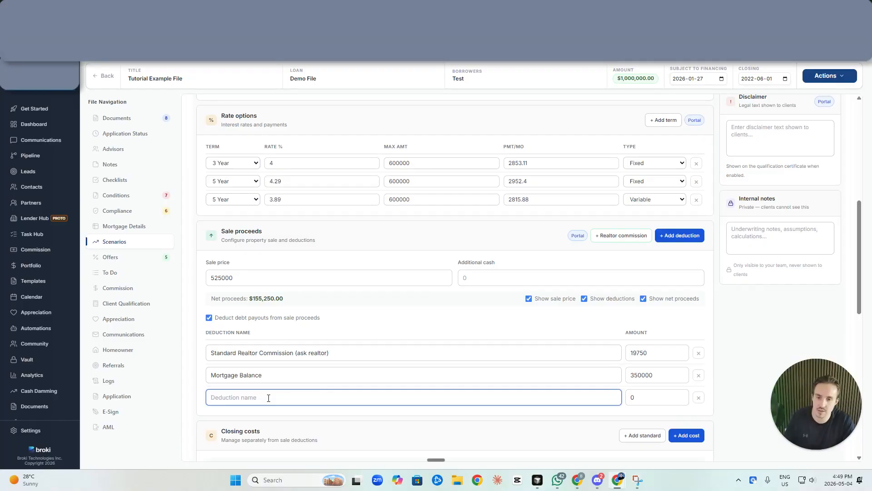
type("Heloc Balance")
double_click(645, 398)
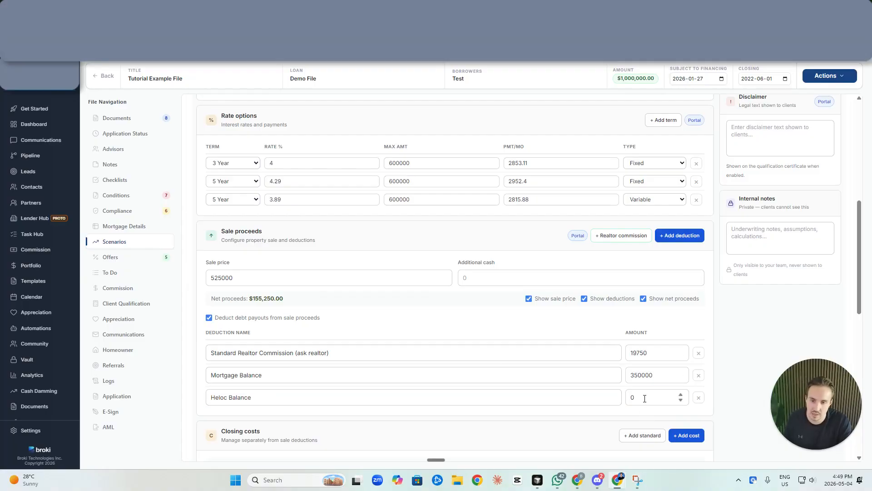
type("20000")
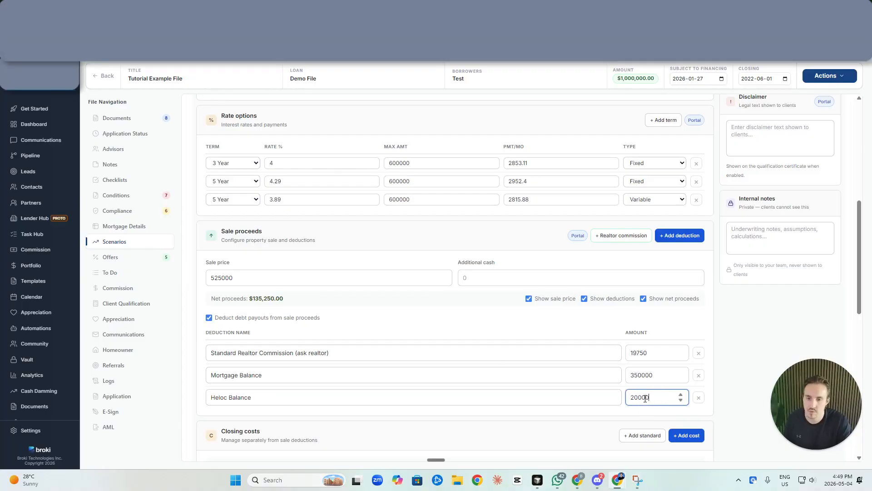
left_click(623, 396)
scroll(584, 391, "down", 2)
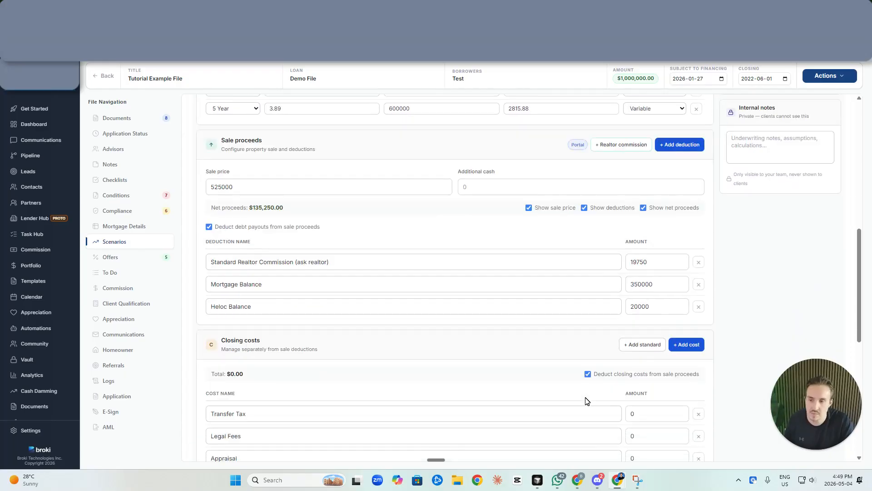
Add a Prepayment Penalty sale deduction of 4500
left_click(677, 144)
left_click(283, 325)
key("ctrl+a")
type("Prepayment Penalt")
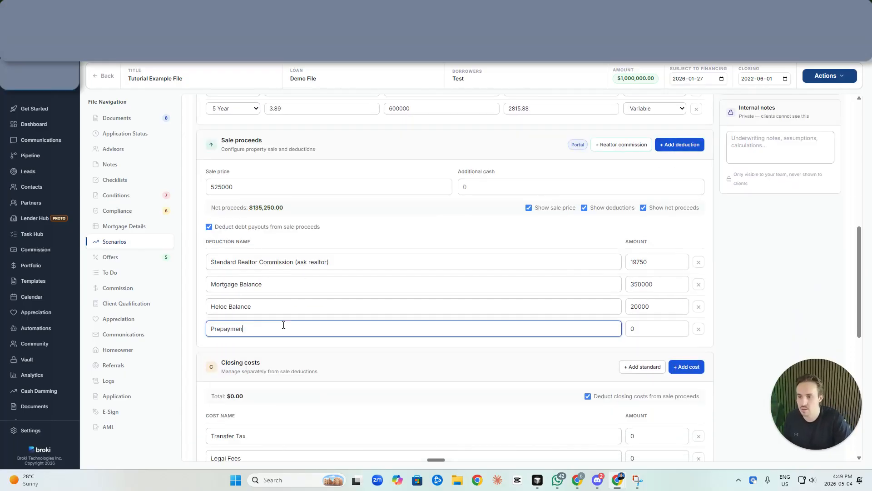
key("Tab")
type("4500")
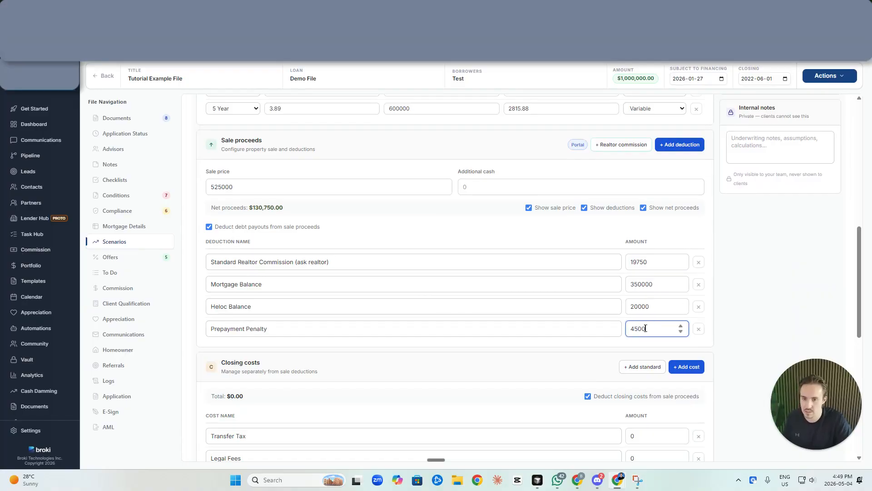
Set the additional cash to 150000
left_click(500, 186)
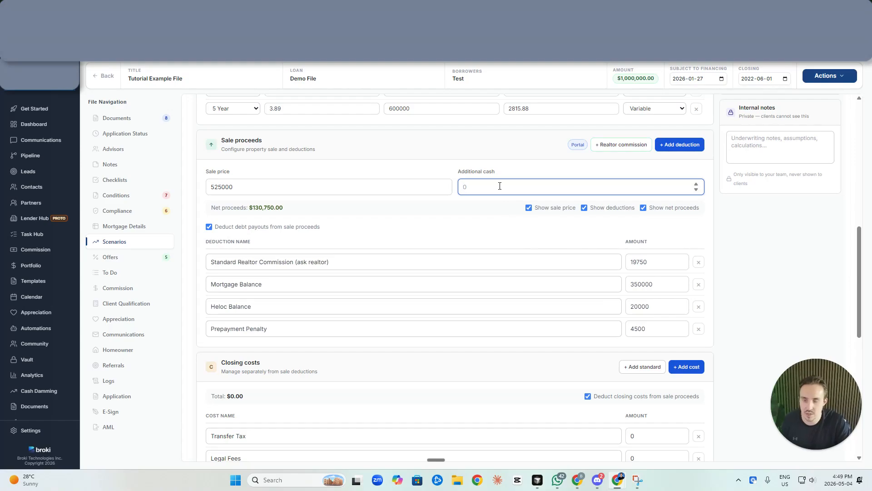
type("150000")
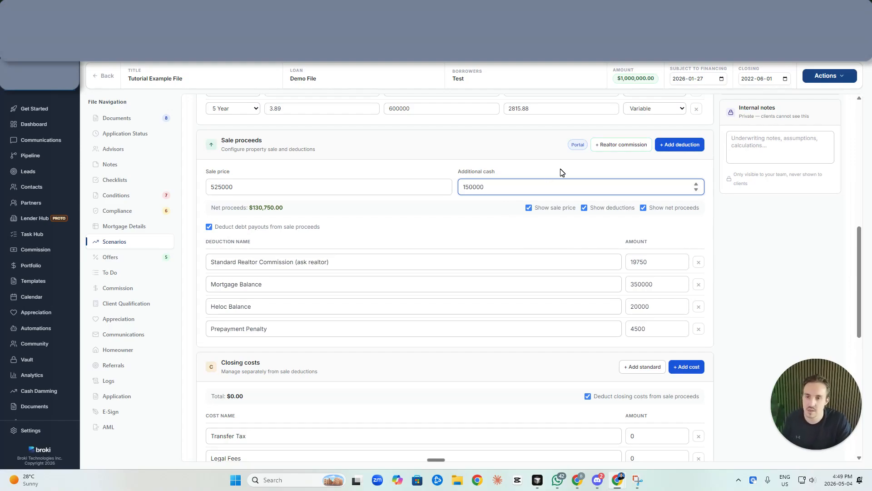
left_click(561, 173)
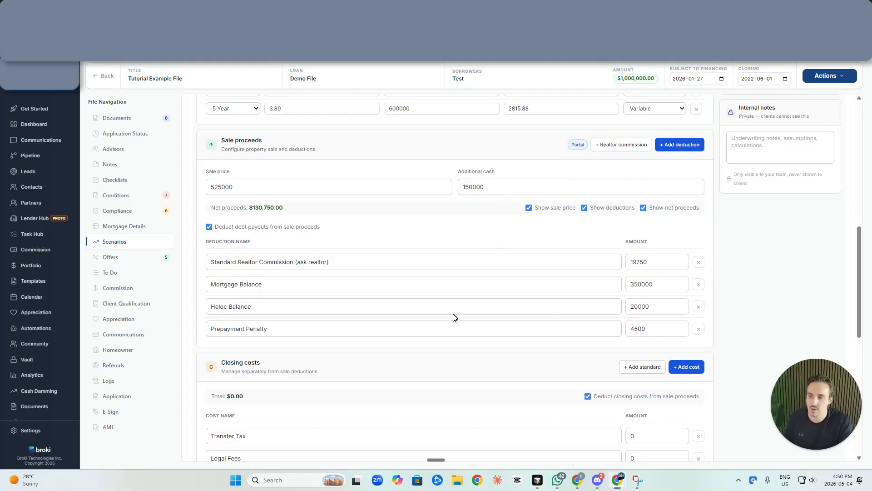
scroll(389, 276, "up", 7)
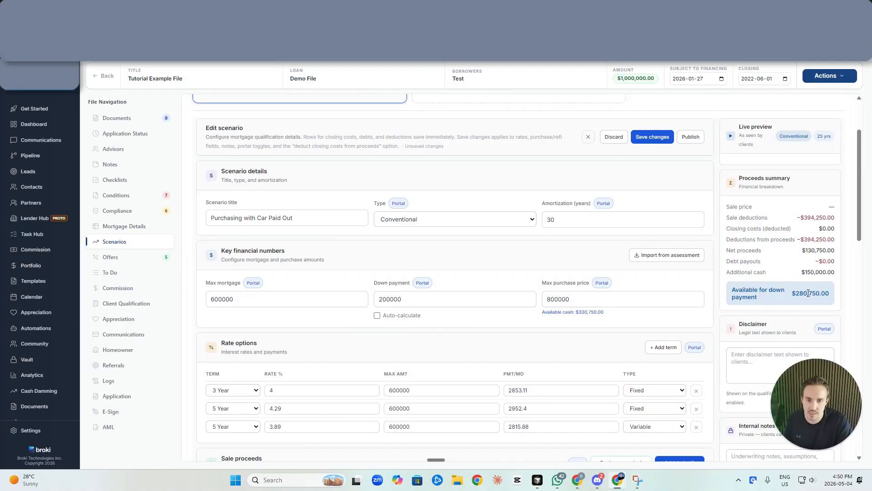
left_click_drag(792, 294, 834, 297)
scroll(798, 304, "down", 1)
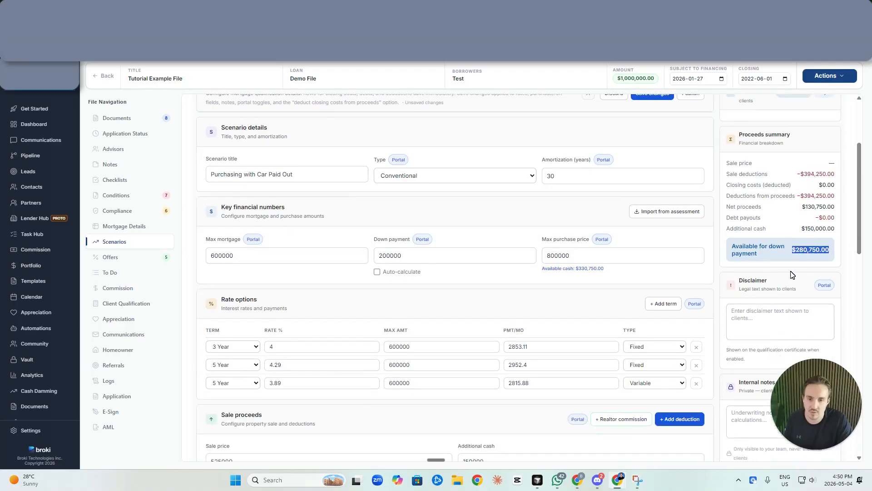
scroll(798, 259, "down", 1)
left_click_drag(795, 127, 837, 132)
left_click_drag(799, 160, 840, 164)
scroll(838, 183, "down", 1)
left_click_drag(800, 137, 841, 139)
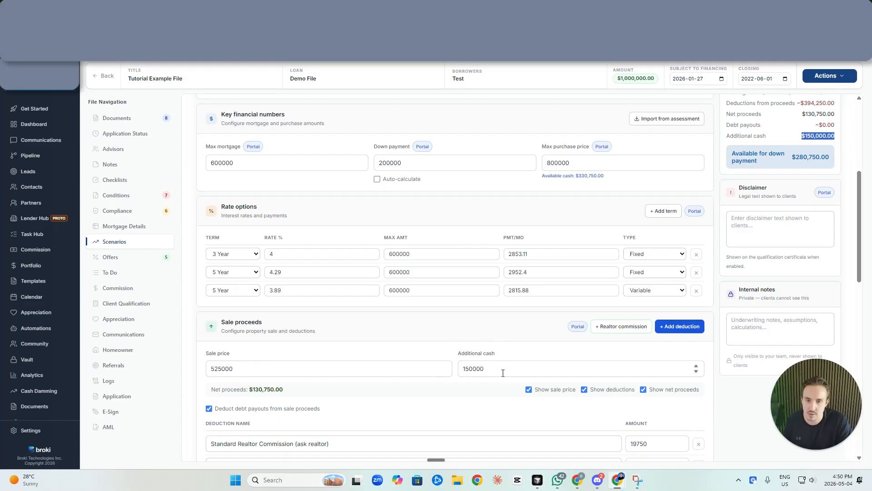
scroll(790, 177, "down", 1)
scroll(490, 285, "down", 5)
scroll(492, 283, "down", 1)
scroll(491, 268, "down", 1)
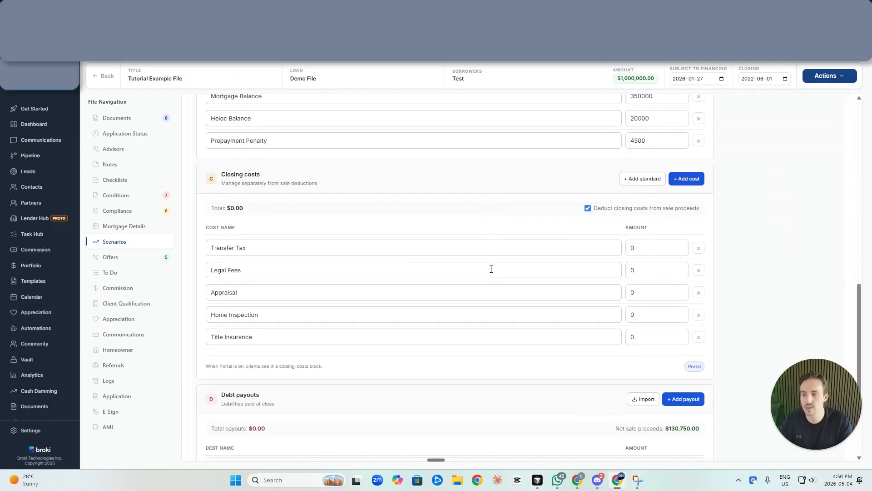
scroll(488, 295, "down", 1)
scroll(491, 356, "up", 2)
scroll(490, 365, "up", 1)
Enter closing costs: Transfer Tax 14000, Legal Fees 3000, Appraisal 500, Home Inspection 300, Title Insurance 175
left_click(652, 301)
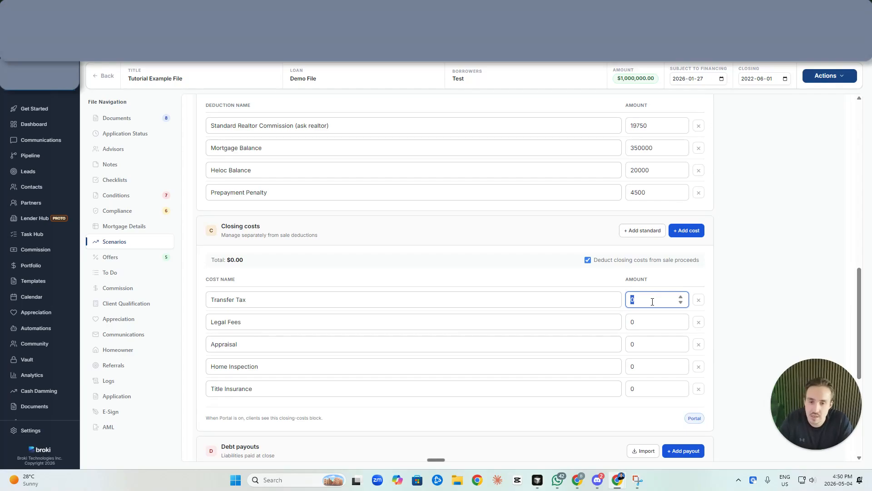
type("14000")
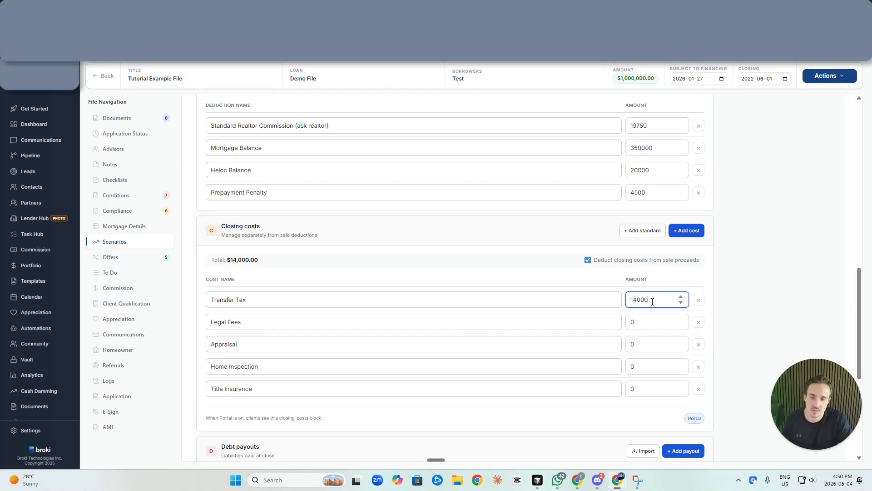
left_click(653, 321)
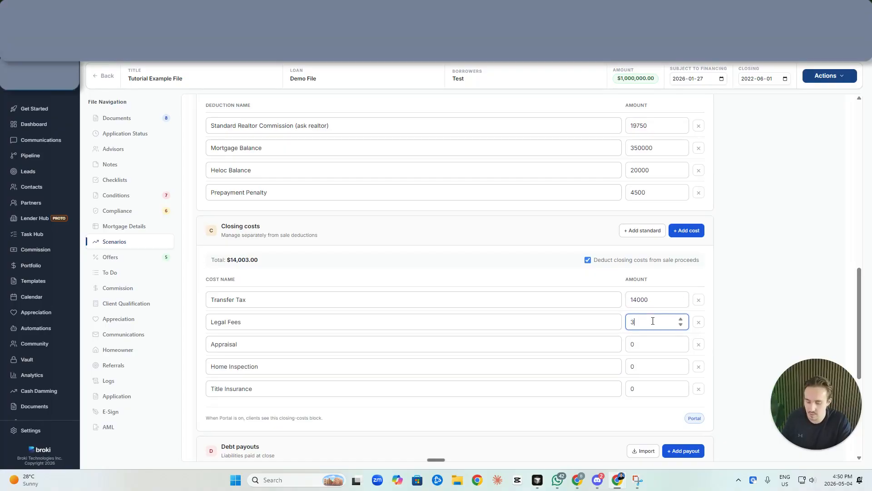
type("3000")
left_click(651, 344)
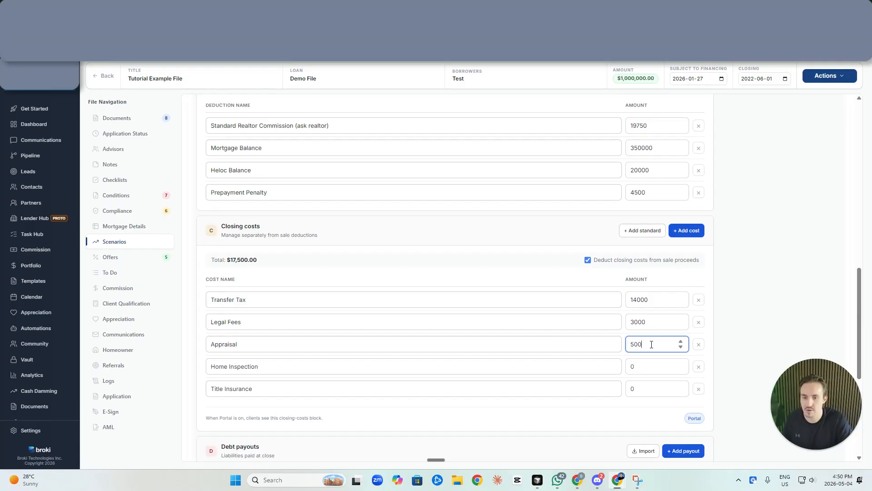
left_click(643, 371)
type("175")
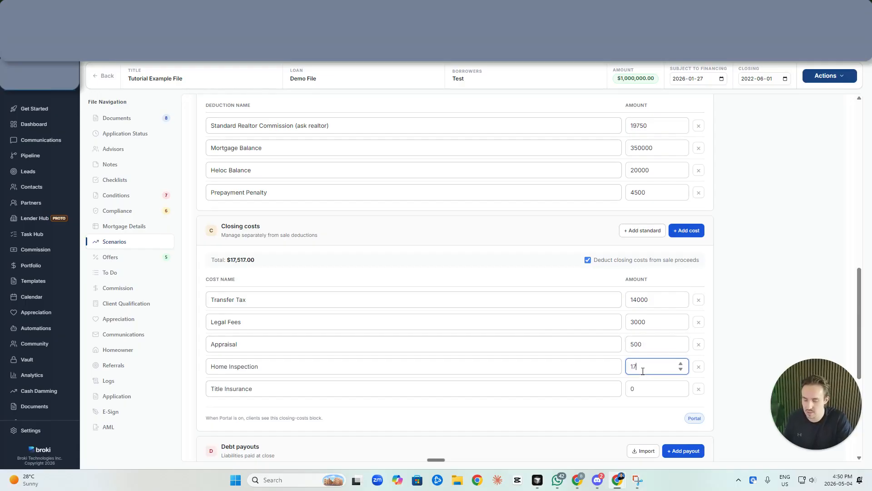
left_click(648, 389)
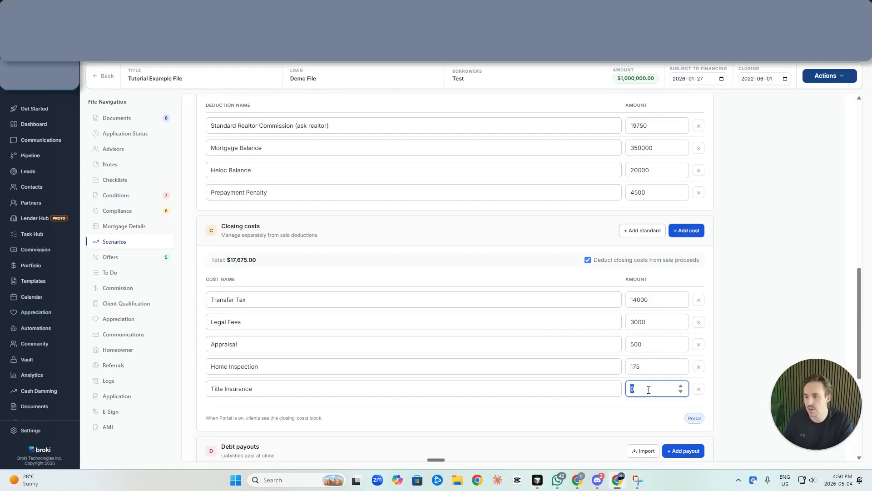
left_click(649, 369)
type("300")
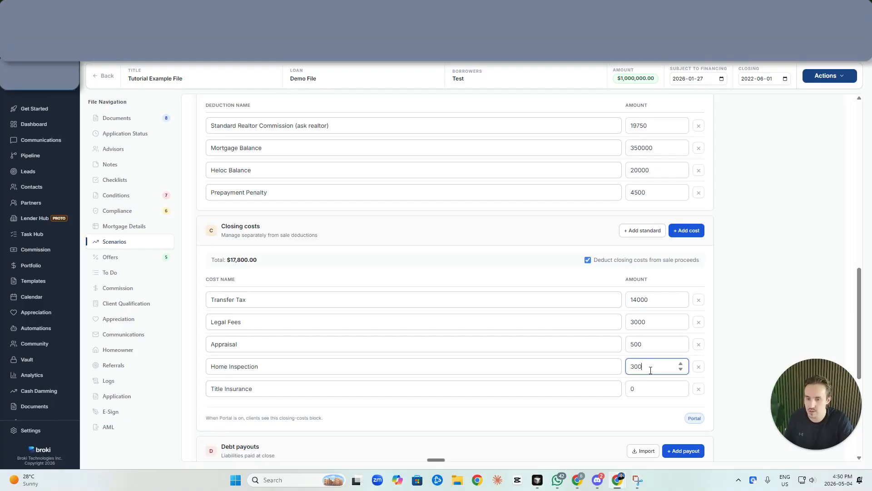
left_click(647, 385)
type("175")
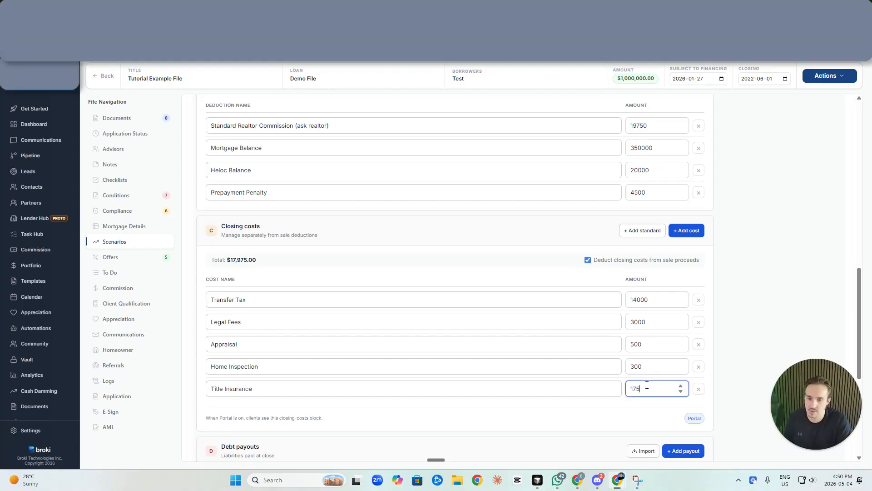
left_click(640, 413)
scroll(636, 399, "down", 2)
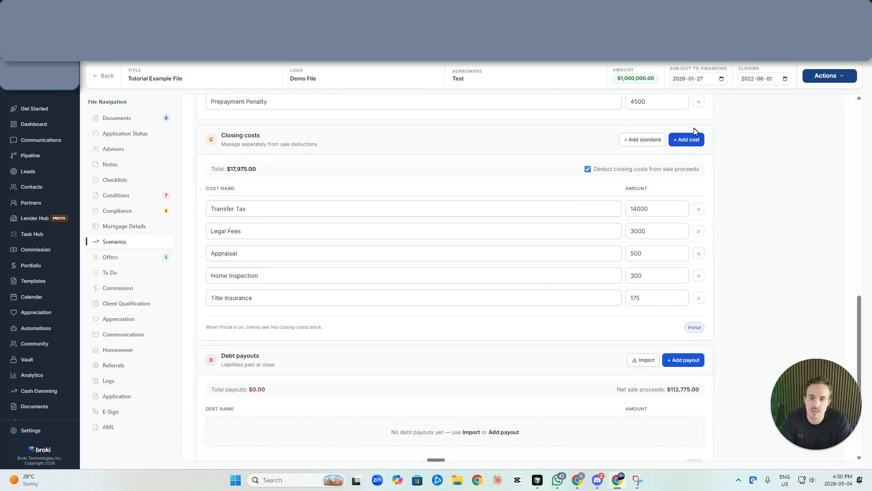
Add a 'Car Paid Out' debt payout with an amount of 20000
scroll(728, 352, "down", 1)
left_click(685, 314)
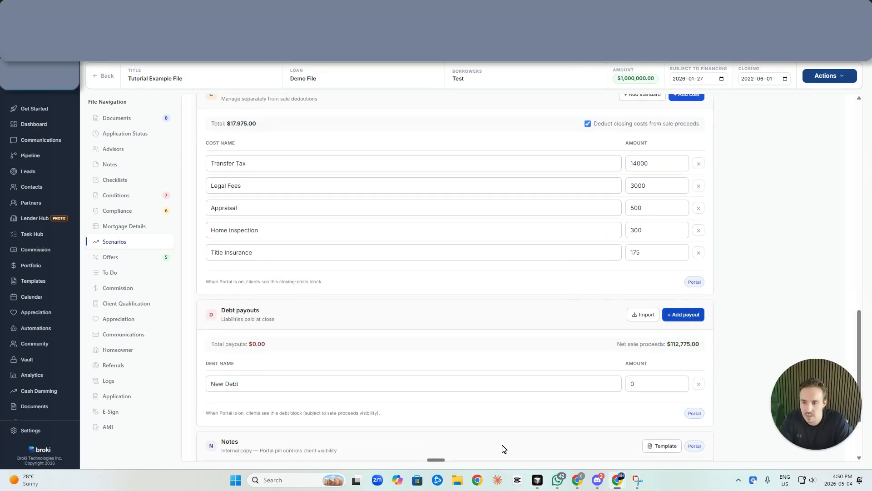
scroll(303, 357, "down", 1)
triple_click(296, 338)
type("Car Paid Out")
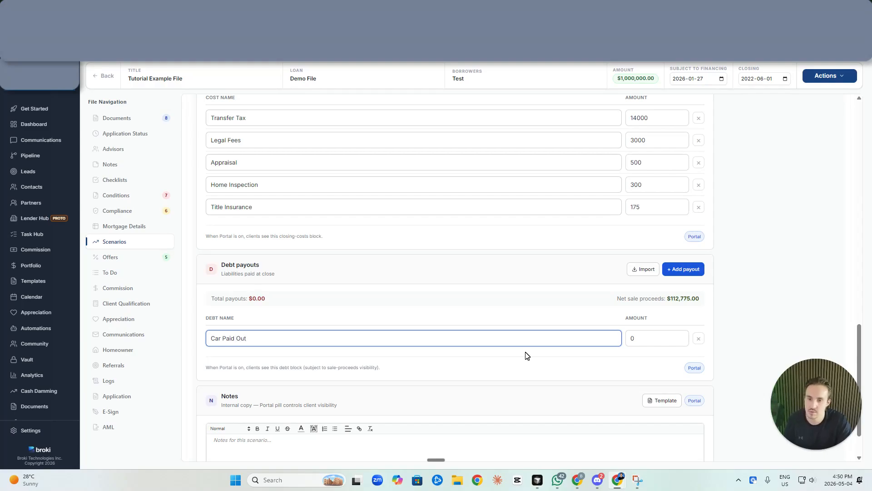
left_click(676, 342)
type("20000")
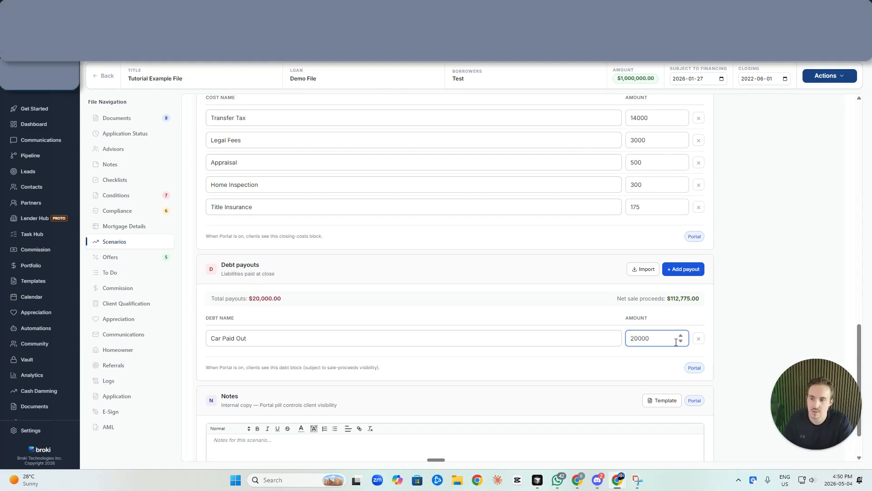
scroll(736, 332, "up", 10)
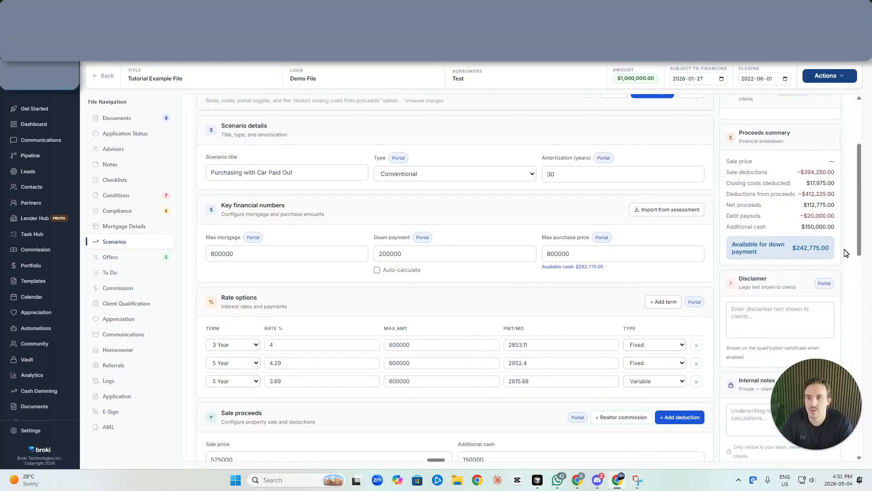
scroll(691, 284, "up", 1)
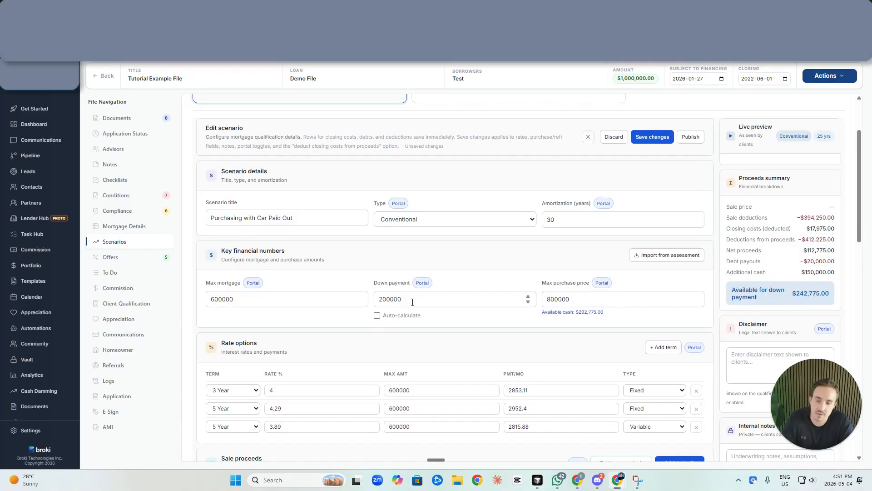
scroll(553, 306, "down", 3)
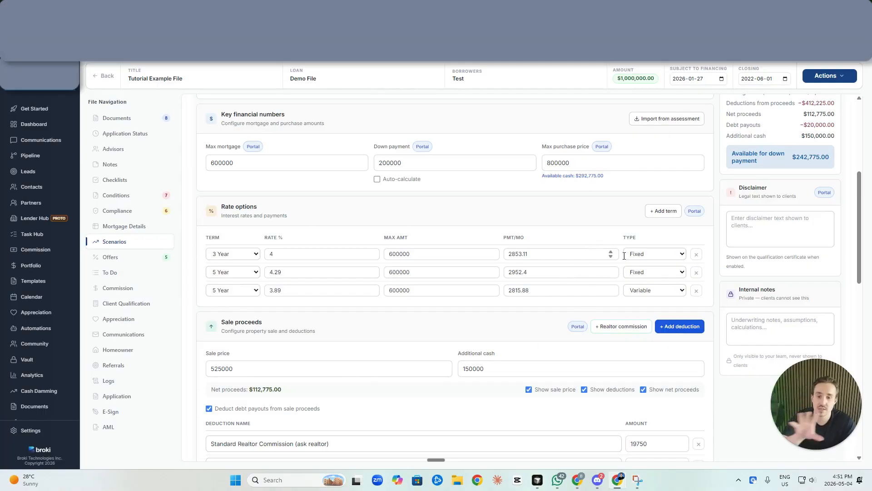
scroll(591, 254, "down", 8)
scroll(563, 205, "down", 5)
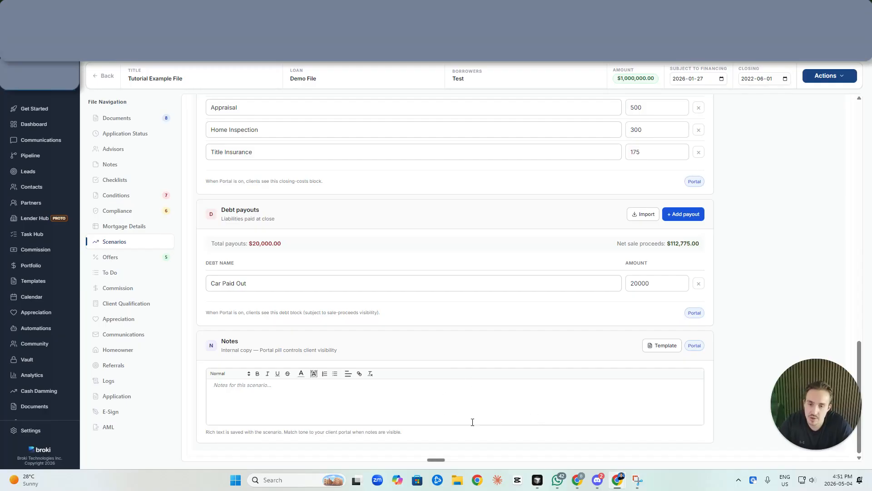
Insert the Pre-Approval Template from the email templates into the scenario's notes
left_click(660, 347)
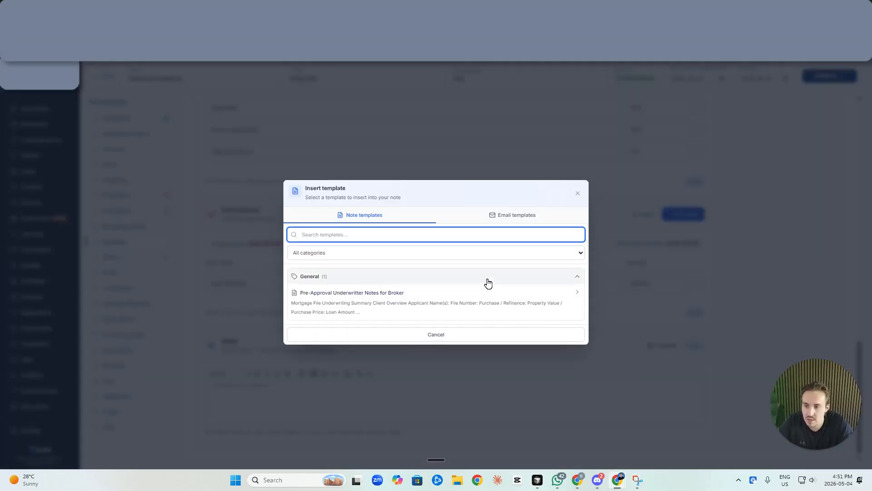
left_click(507, 223)
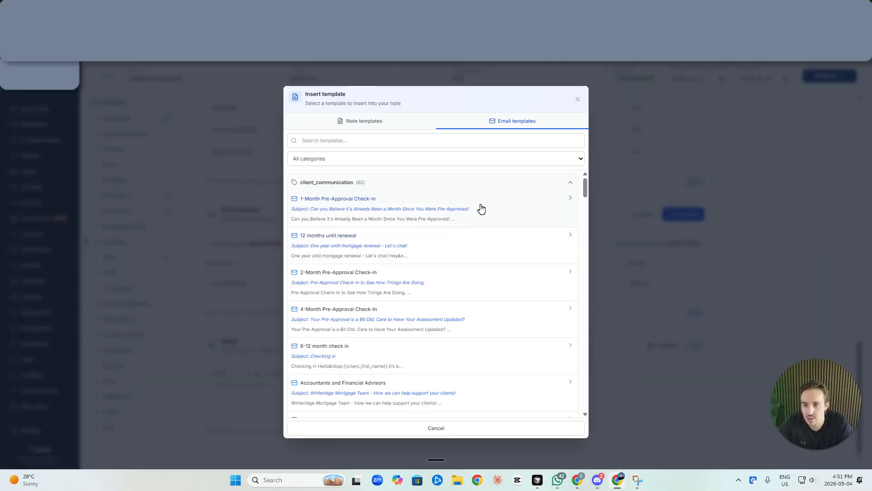
scroll(393, 260, "down", 20)
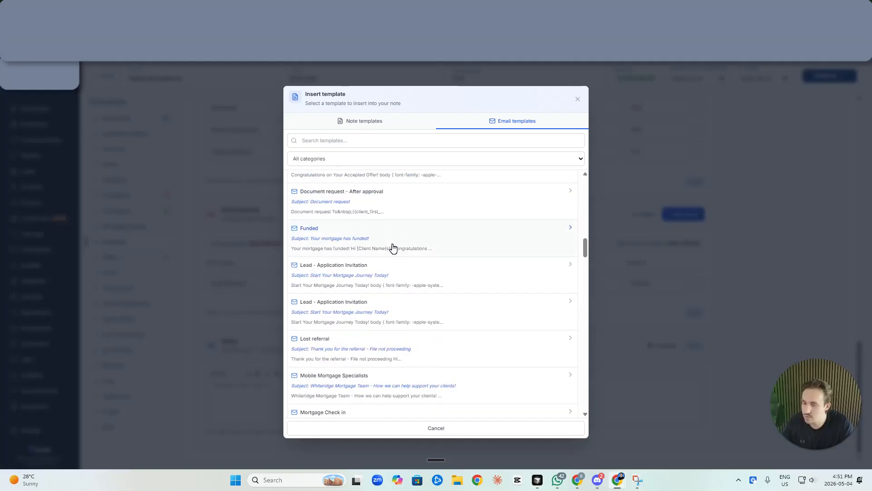
scroll(395, 254, "down", 4)
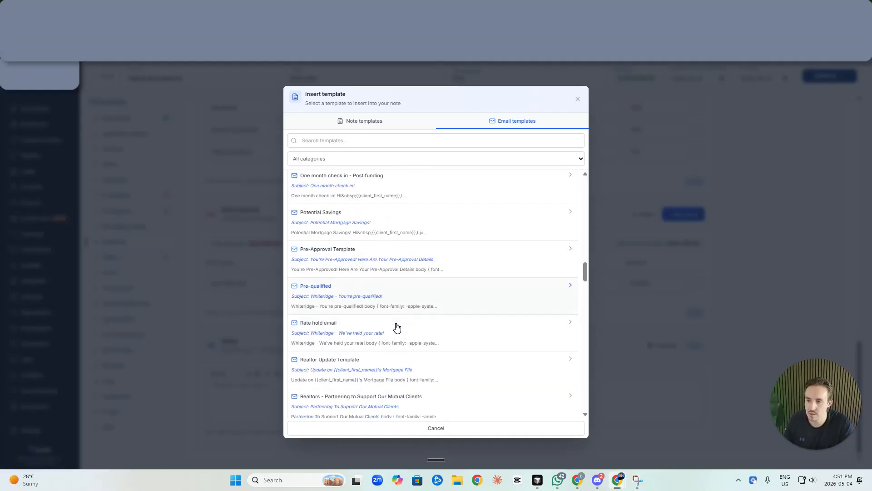
left_click(398, 272)
Scroll through the inserted notes to review the Pre-Approval Breakdown text
scroll(438, 335, "down", 1)
scroll(419, 324, "down", 2)
scroll(419, 324, "down", 3)
scroll(419, 326, "up", 5)
scroll(419, 328, "down", 3)
scroll(419, 330, "down", 1)
scroll(407, 325, "down", 1)
scroll(420, 321, "up", 1)
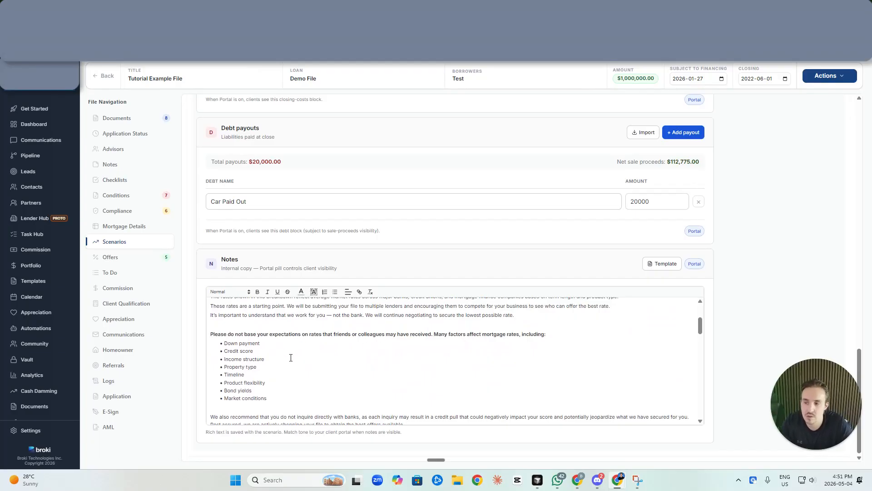
scroll(290, 358, "down", 4)
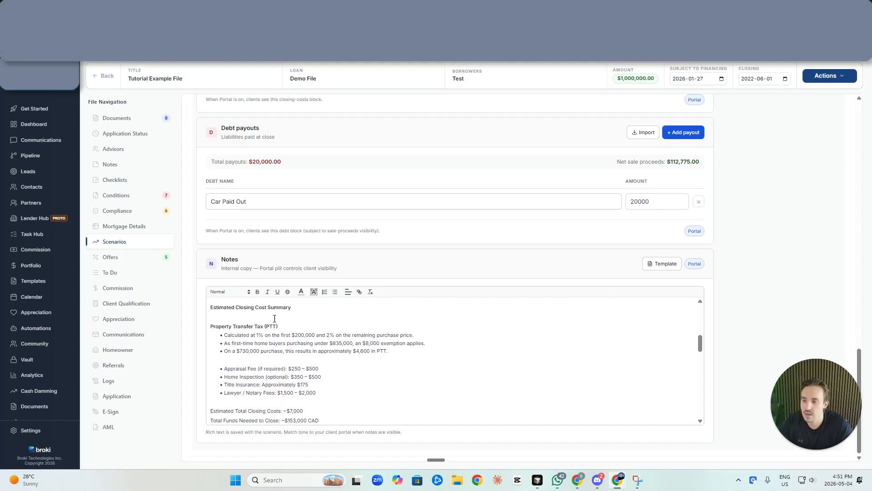
scroll(327, 327, "down", 1)
scroll(316, 358, "down", 5)
scroll(296, 321, "down", 5)
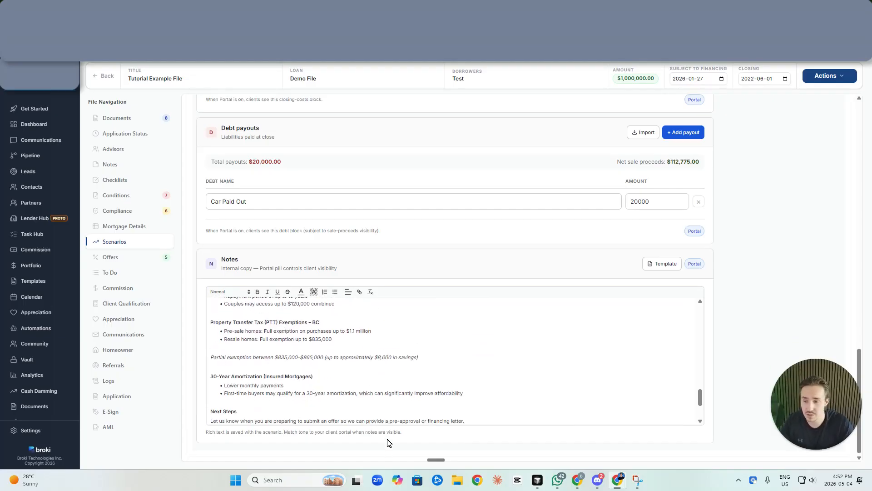
left_click_drag(421, 358, 268, 301)
left_click(328, 368)
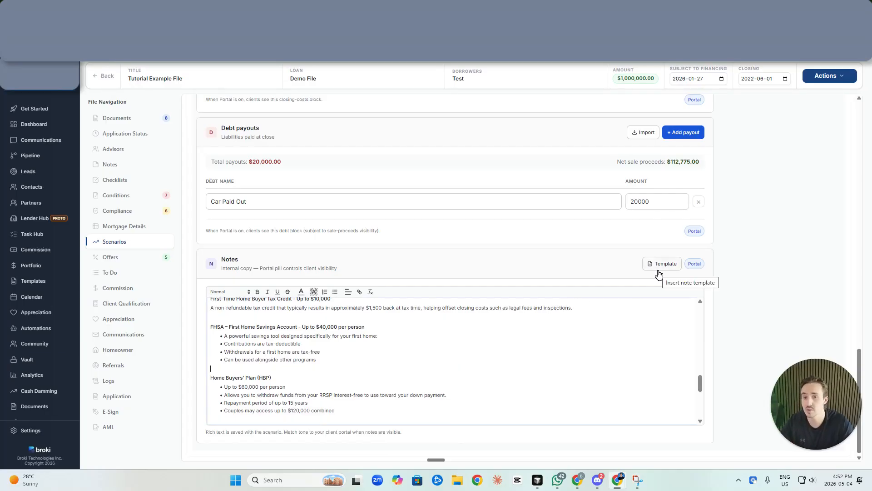
scroll(541, 399, "up", 15)
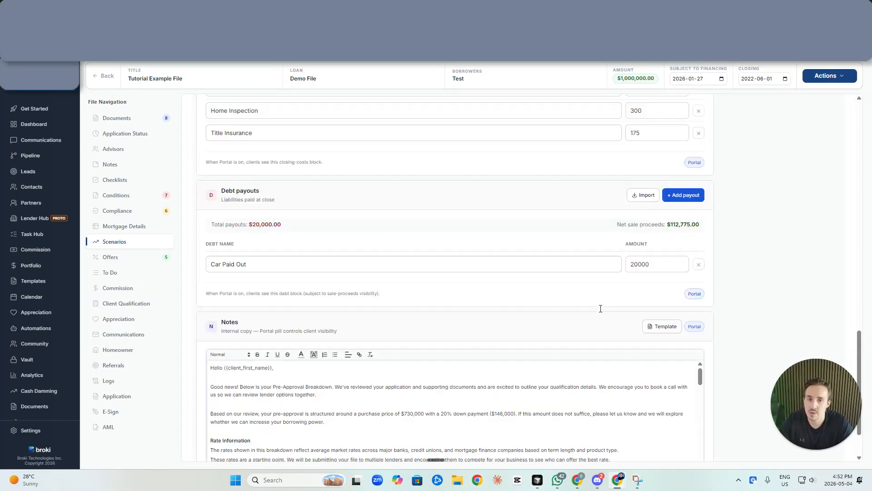
scroll(616, 338, "up", 1)
Save and publish Purchasing with Car Paid Out, then begin an update email to the client
left_click(655, 228)
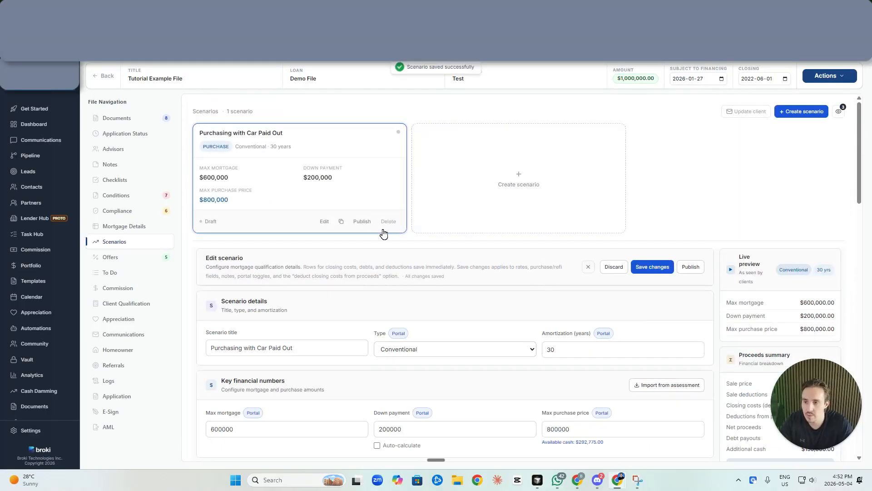
left_click(363, 221)
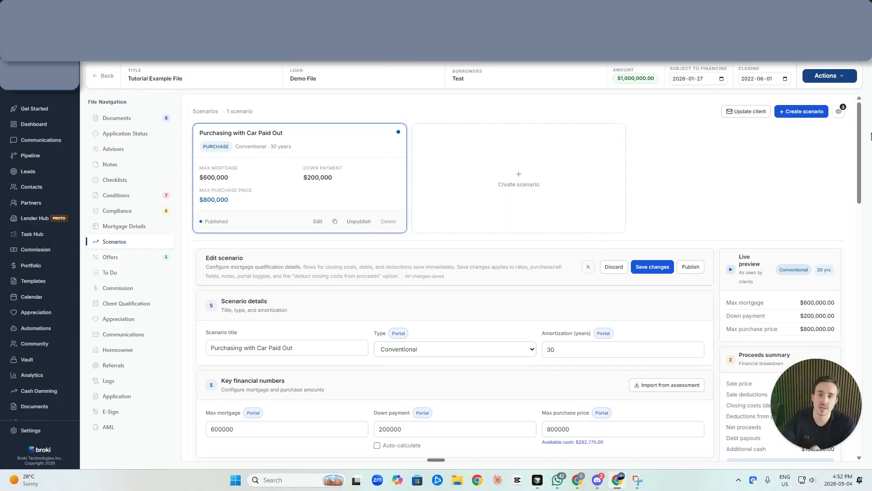
left_click(759, 113)
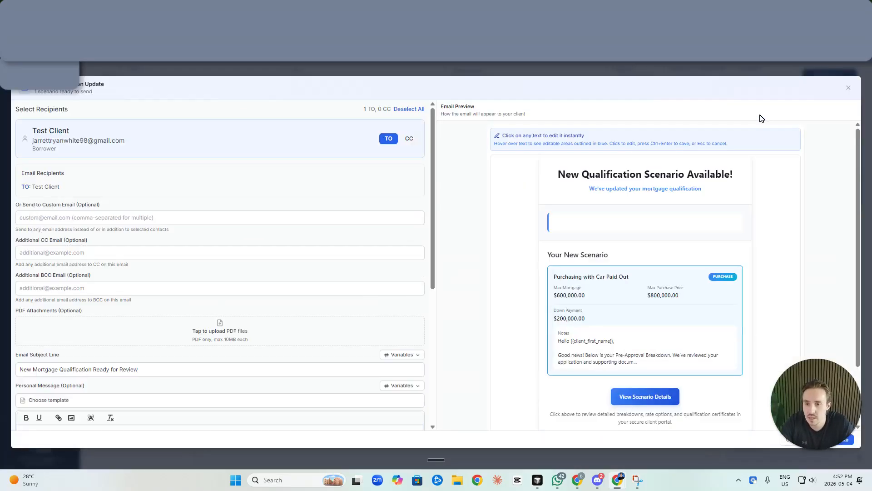
scroll(586, 253, "down", 2)
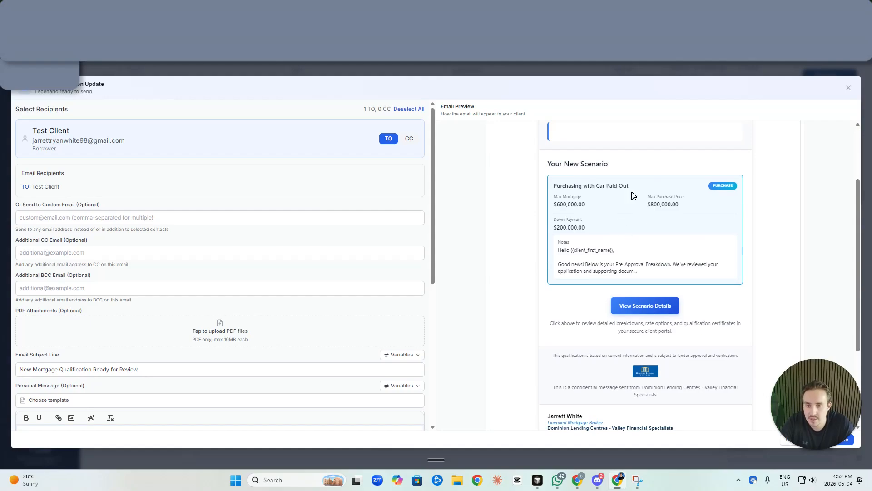
scroll(631, 205, "down", 1)
scroll(631, 195, "up", 2)
scroll(633, 209, "down", 2)
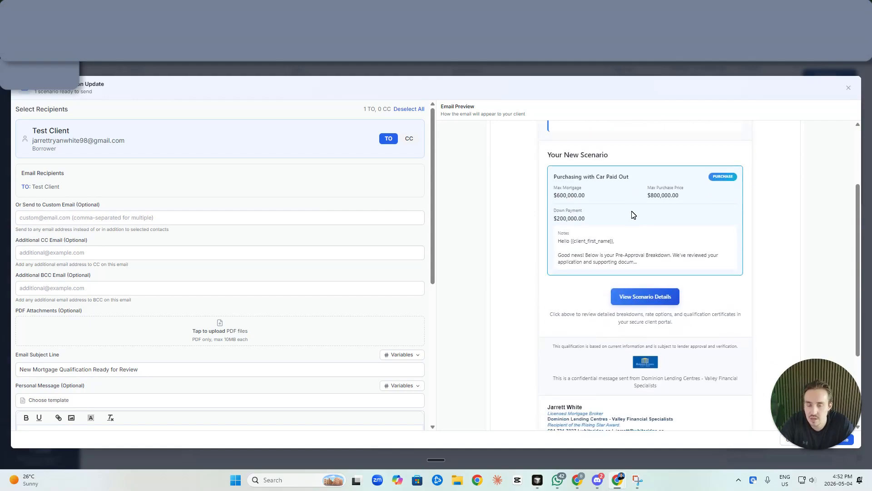
left_click_drag(607, 261, 701, 266)
left_click(700, 265)
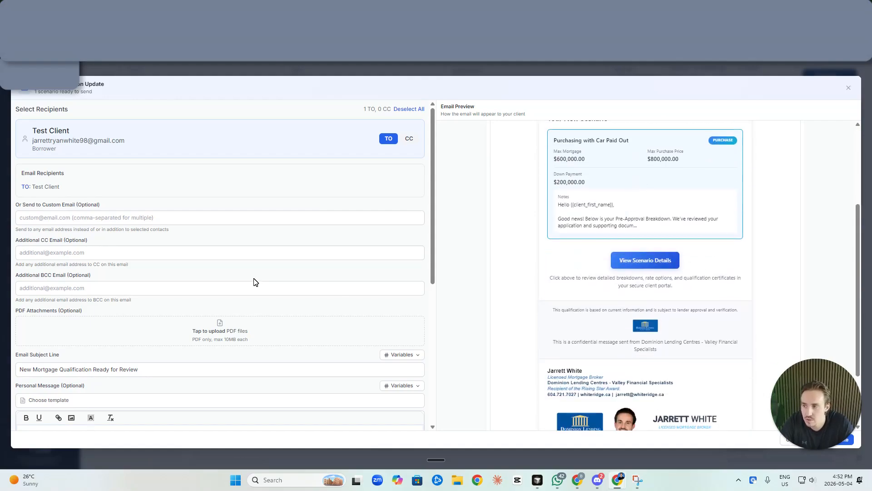
scroll(590, 218, "up", 3)
scroll(251, 248, "down", 5)
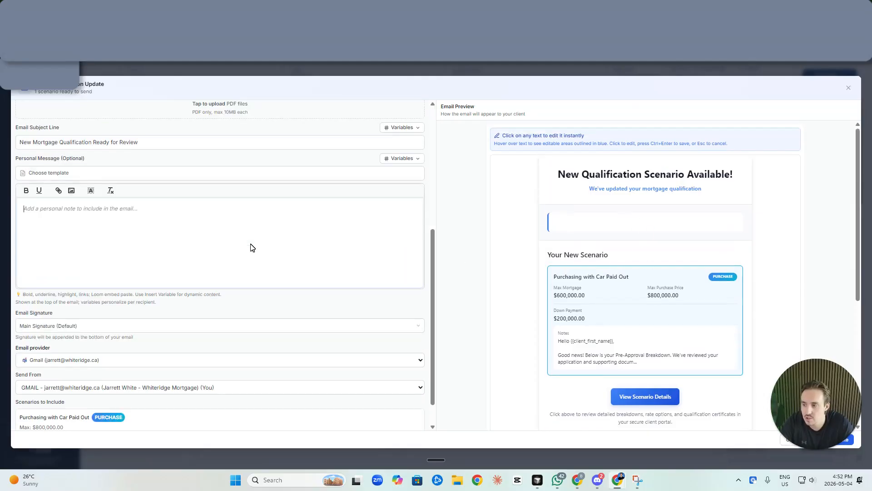
scroll(220, 213, "up", 1)
Send the update using the First Pre-Approval Scenarios Sent template, then view the client portal
left_click(219, 213)
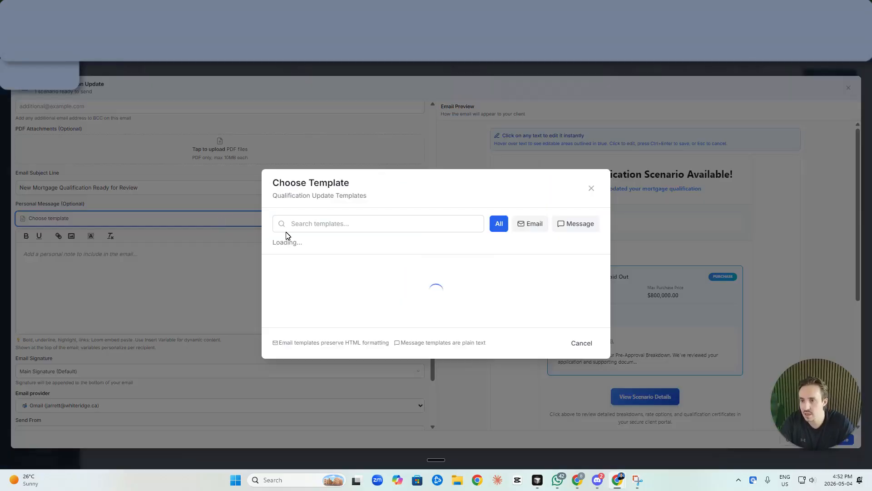
left_click(451, 205)
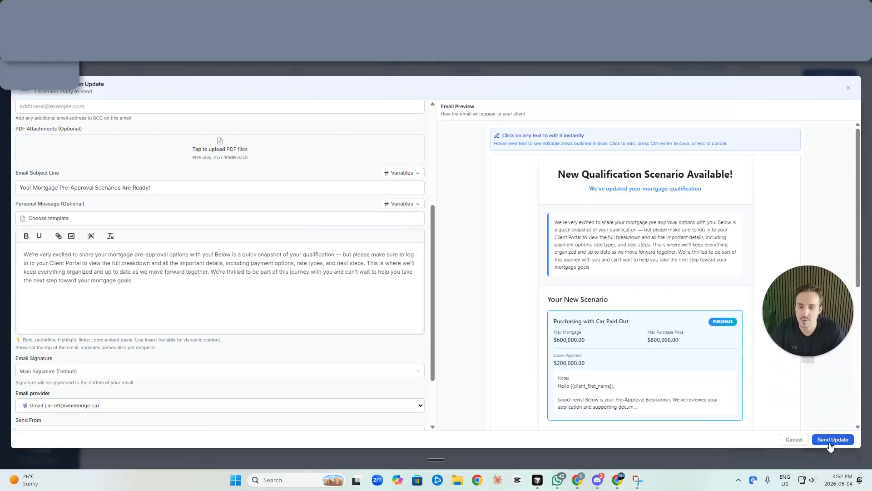
left_click(816, 442)
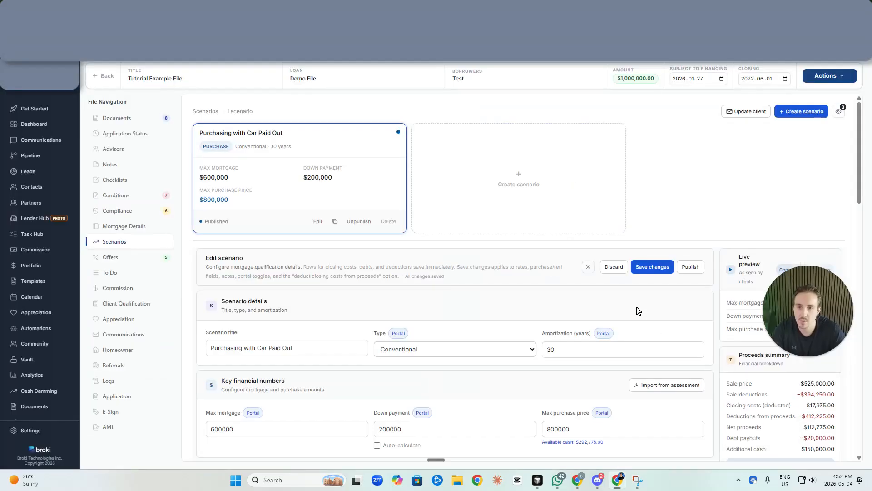
left_click(829, 76)
left_click(823, 143)
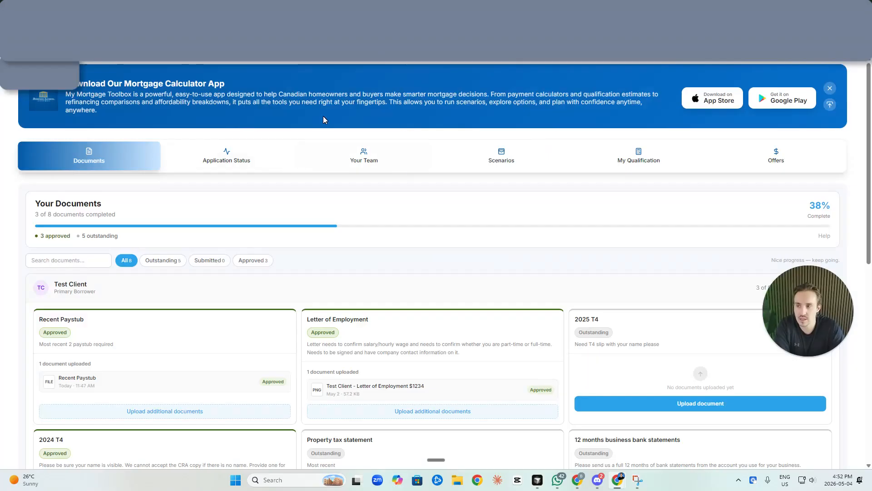
Show the portal's Scenarios tab and review the Purchasing with Car Paid Out card's details
left_click(530, 155)
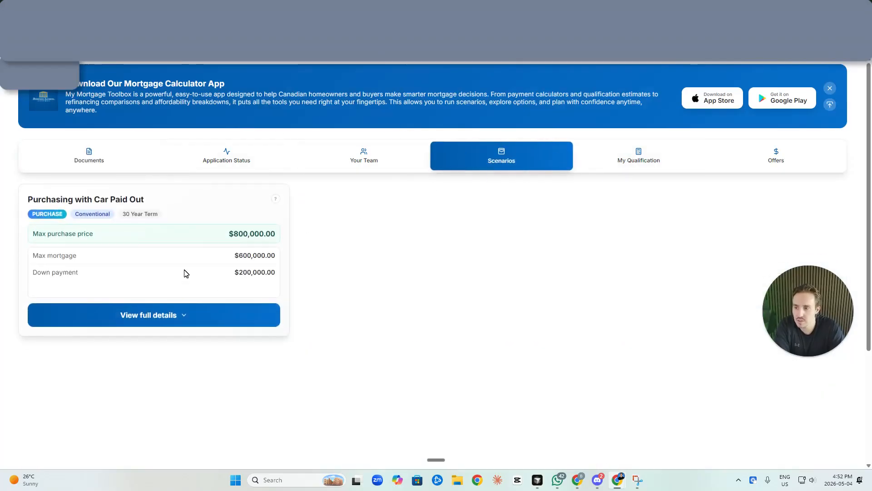
left_click(205, 317)
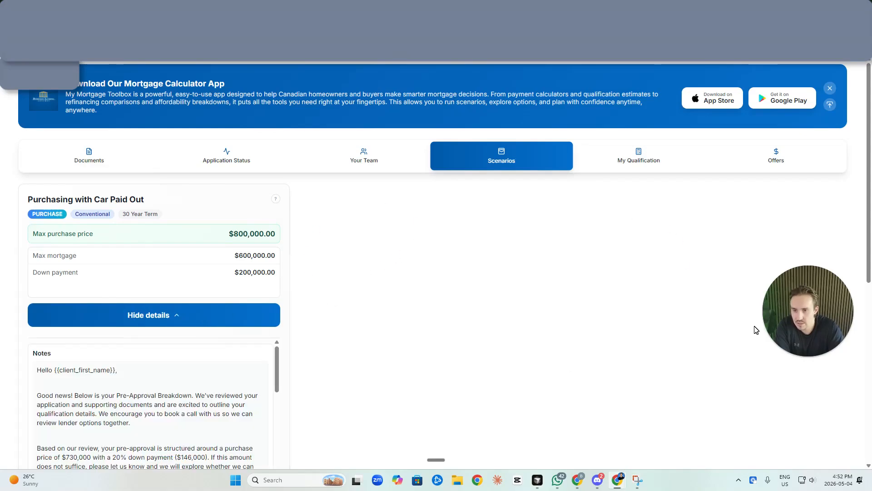
scroll(484, 312, "down", 1)
left_click(176, 272)
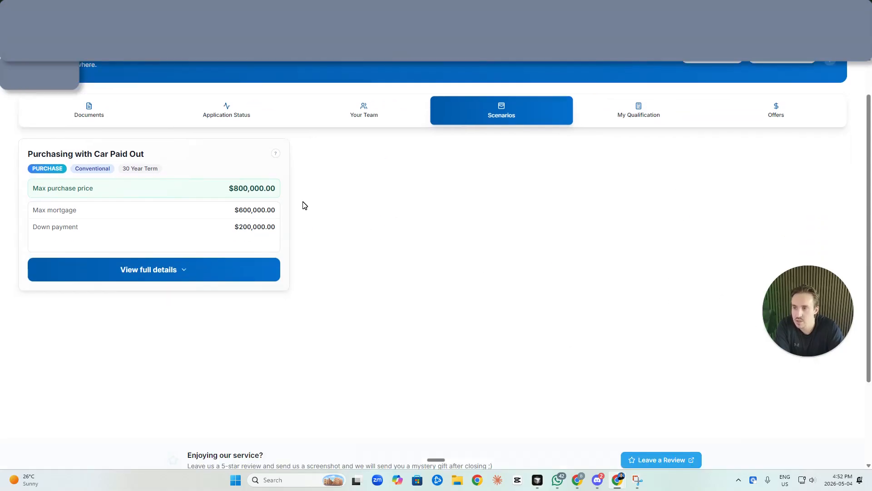
left_click_drag(25, 177, 288, 230)
left_click(293, 246)
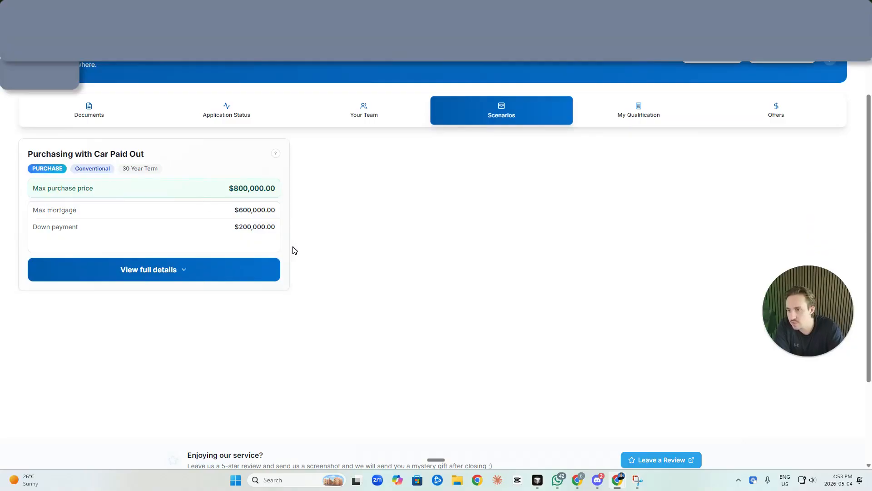
Re-expand the card to check its notes and the deductions and closing costs breakdown, then collapse it
left_click(181, 273)
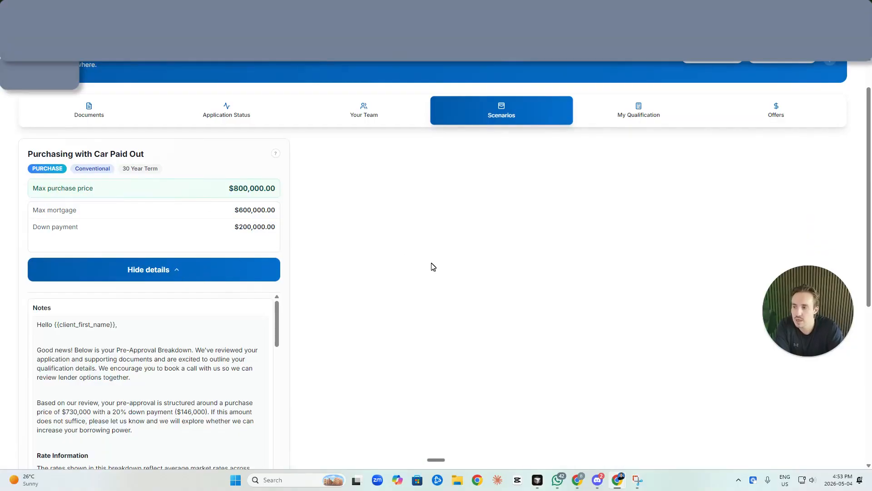
scroll(158, 254, "down", 1)
left_click_drag(131, 279, 54, 279)
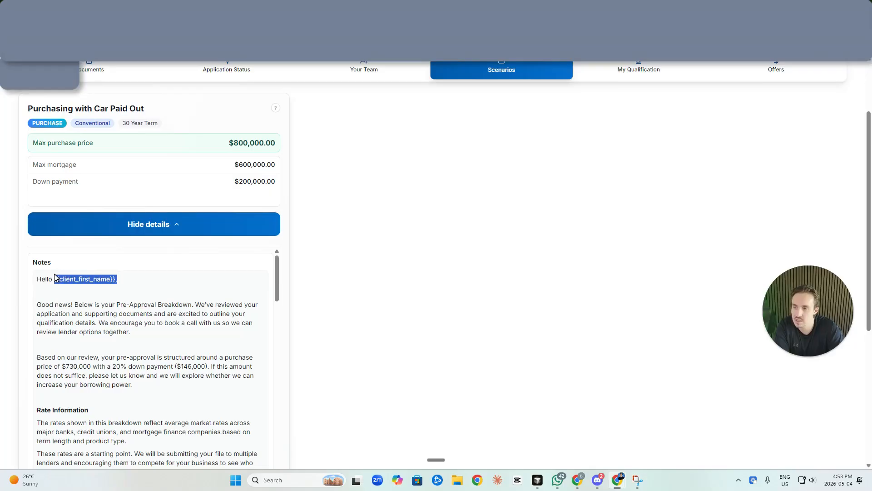
scroll(101, 327, "down", 2)
scroll(413, 312, "down", 1)
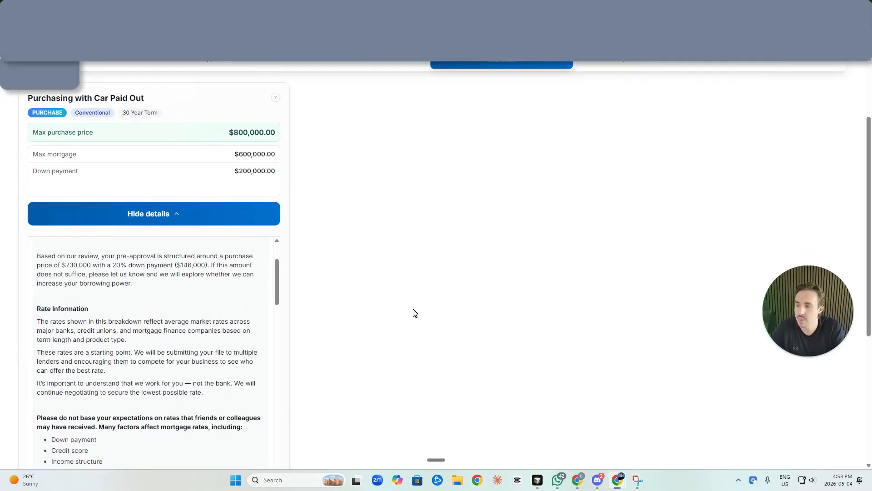
scroll(235, 314, "down", 12)
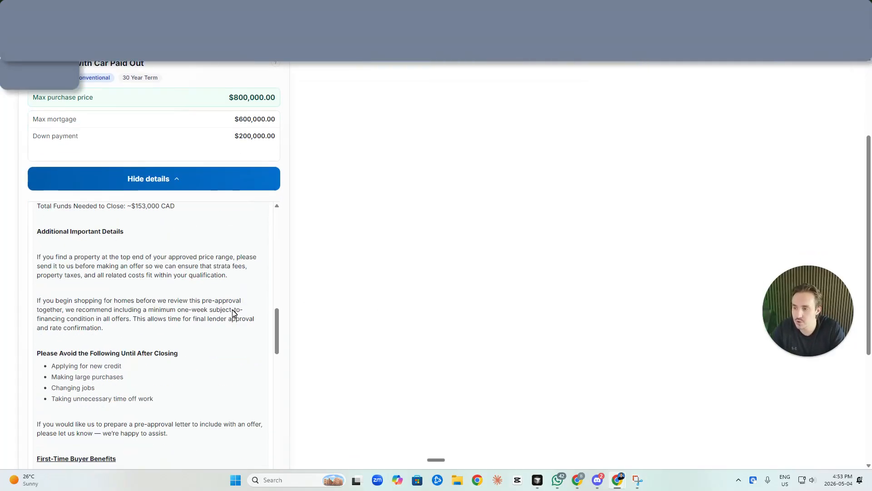
scroll(234, 313, "down", 10)
scroll(235, 314, "up", 6)
scroll(234, 313, "down", 2)
scroll(234, 313, "down", 1)
scroll(179, 395, "down", 1)
left_click(181, 389)
scroll(181, 319, "down", 2)
scroll(230, 373, "down", 2)
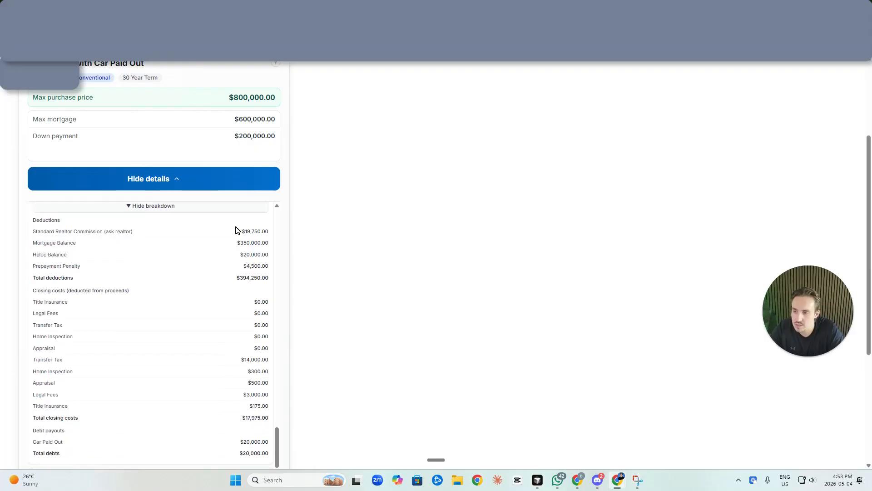
scroll(228, 330, "down", 3)
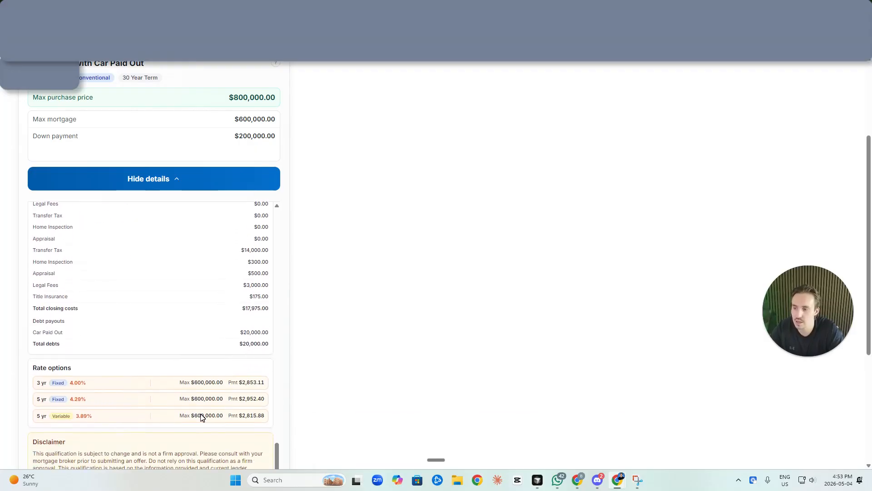
scroll(248, 377, "up", 10)
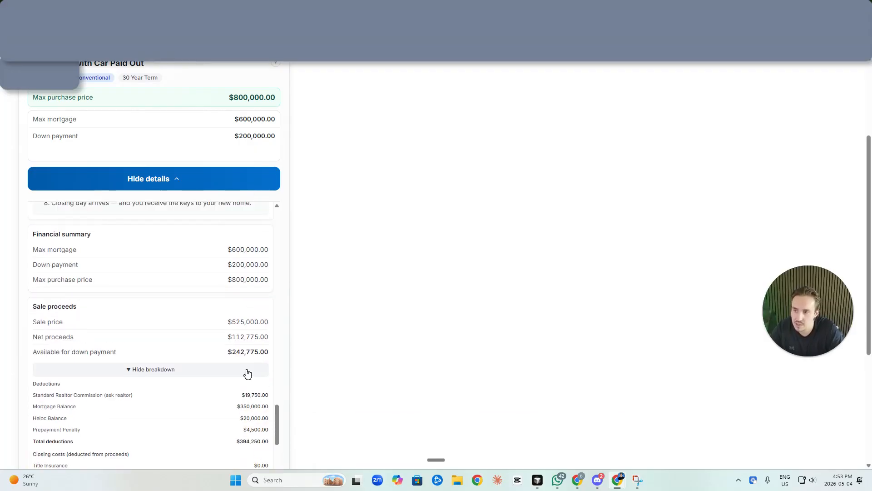
scroll(245, 302, "up", 10)
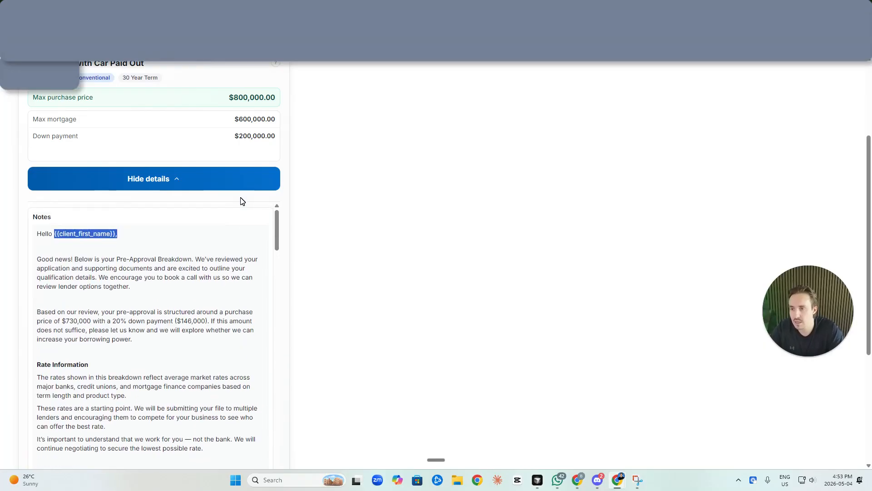
left_click(220, 315)
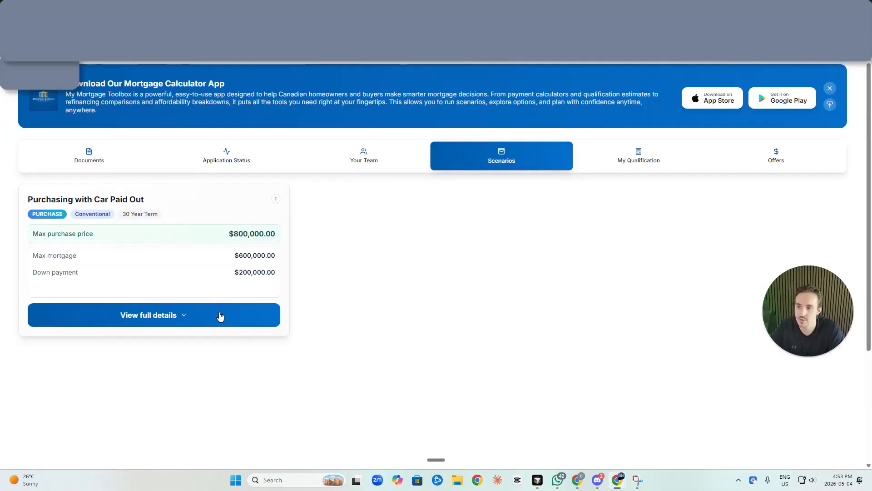
Return to the broker's scenario editor and look over the client disclaimer and internal notes
left_click(432, 66)
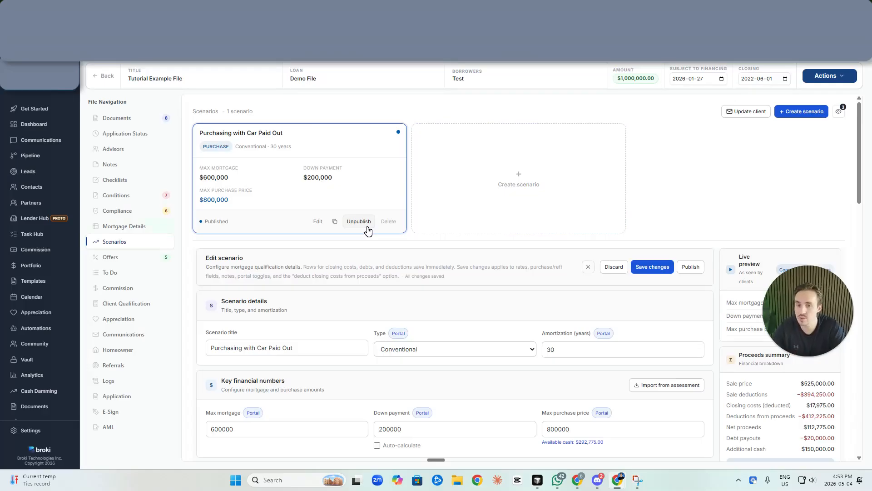
scroll(727, 318, "down", 10)
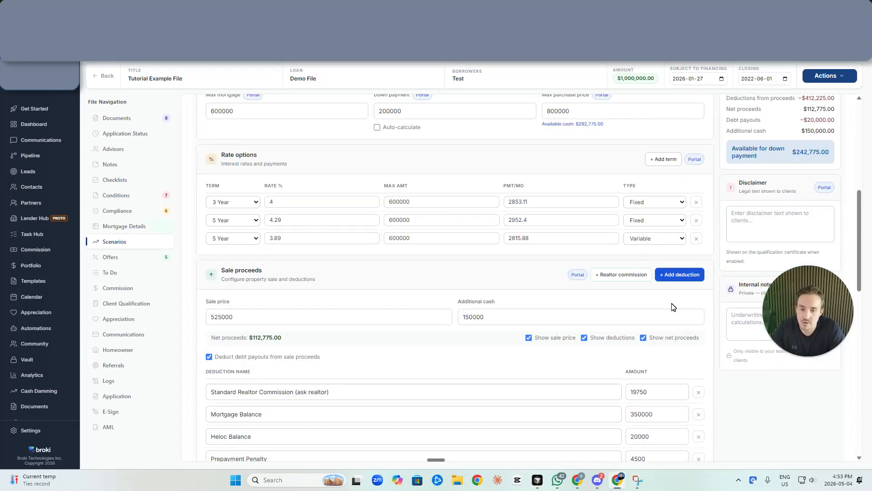
left_click(766, 175)
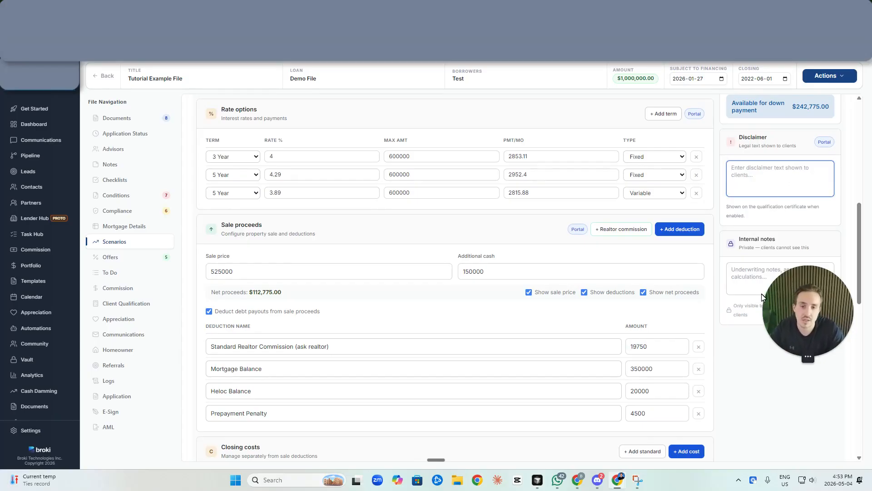
left_click(753, 274)
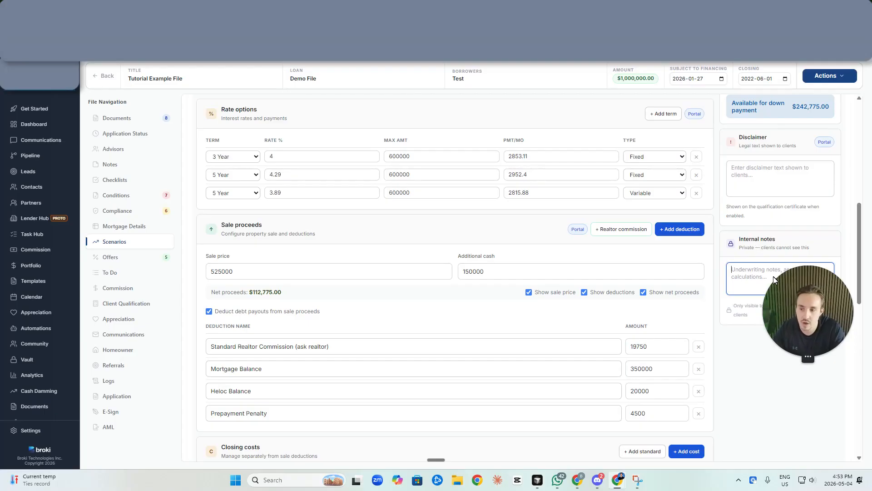
scroll(751, 266, "up", 2)
scroll(751, 268, "up", 5)
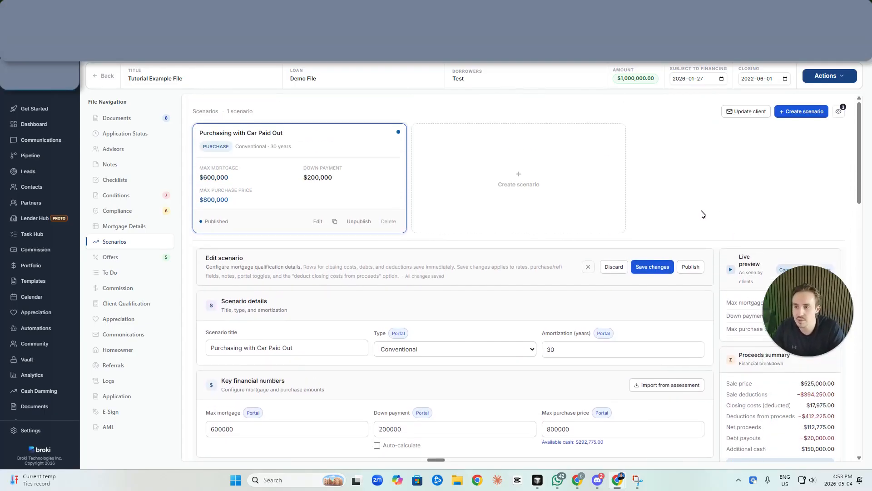
Duplicate Purchasing with Car Paid Out and rename the copy to Purchasing without Car Paid Out
left_click(337, 222)
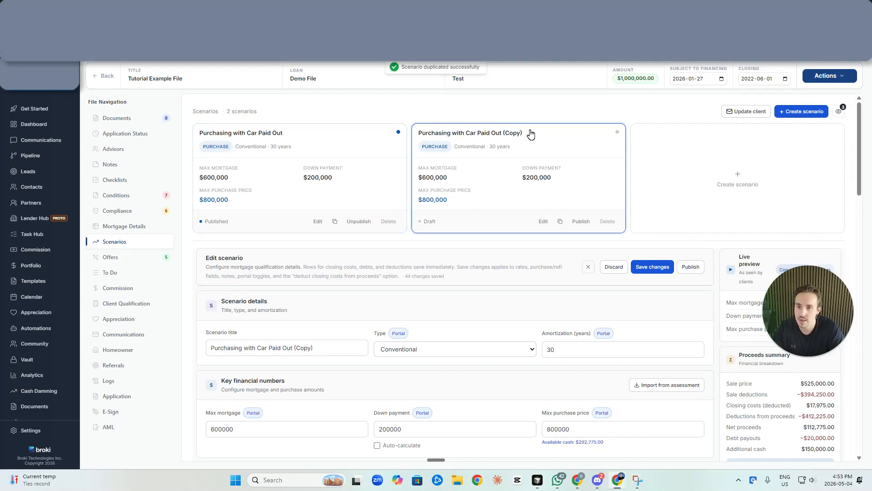
left_click(316, 348)
left_click_drag(314, 348, 257, 354)
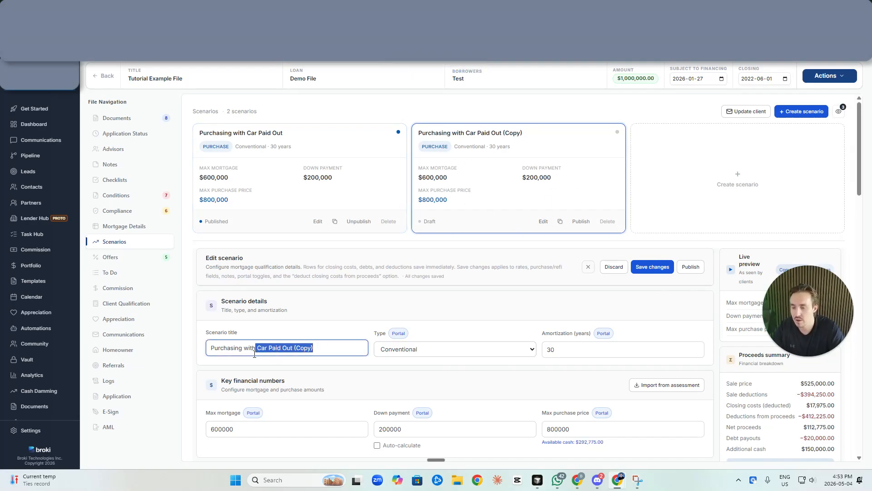
type("out")
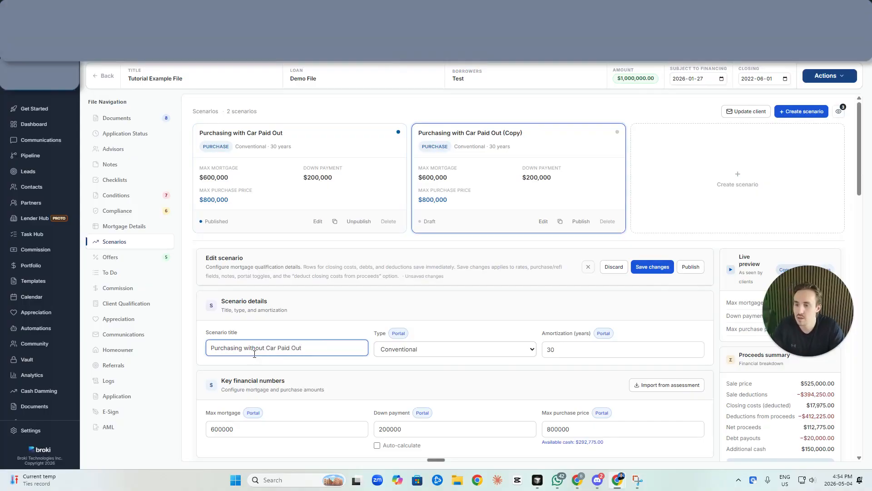
left_click(313, 361)
Set the copy's max purchase price to 850,000 and max mortgage to 650,000
scroll(319, 361, "down", 1)
double_click(302, 379)
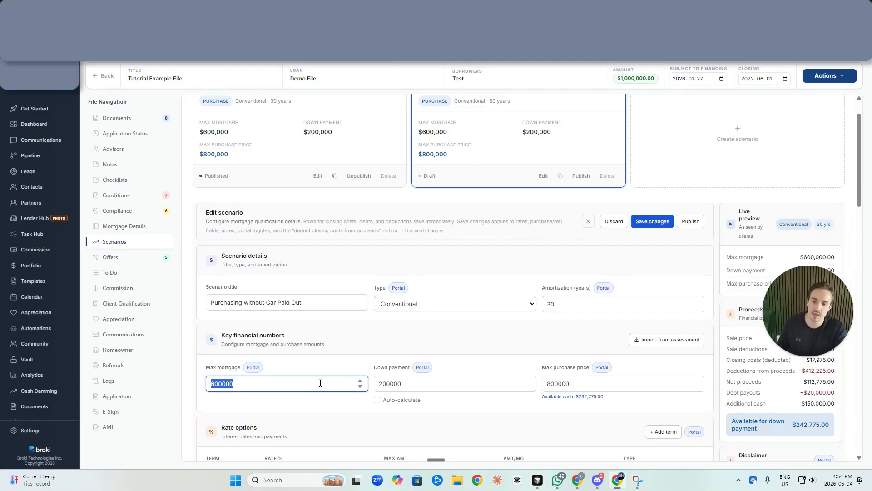
double_click(570, 382)
type("85")
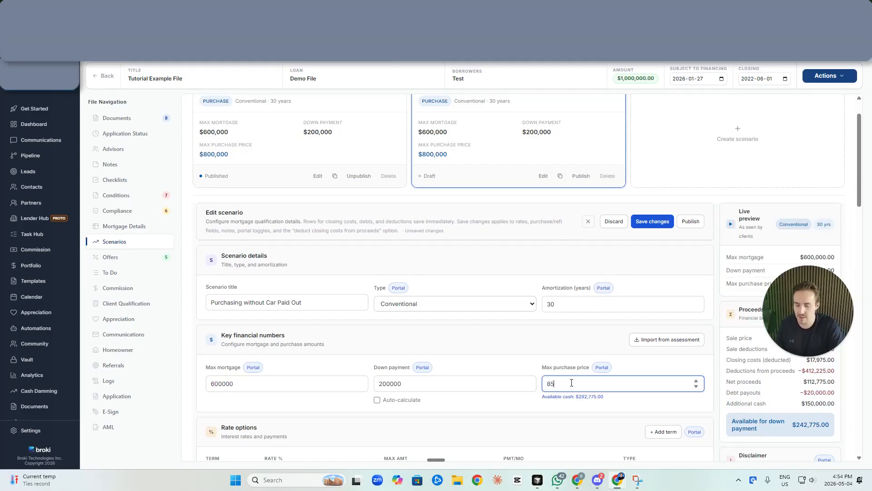
left_click(309, 384)
double_click(310, 384)
type("6")
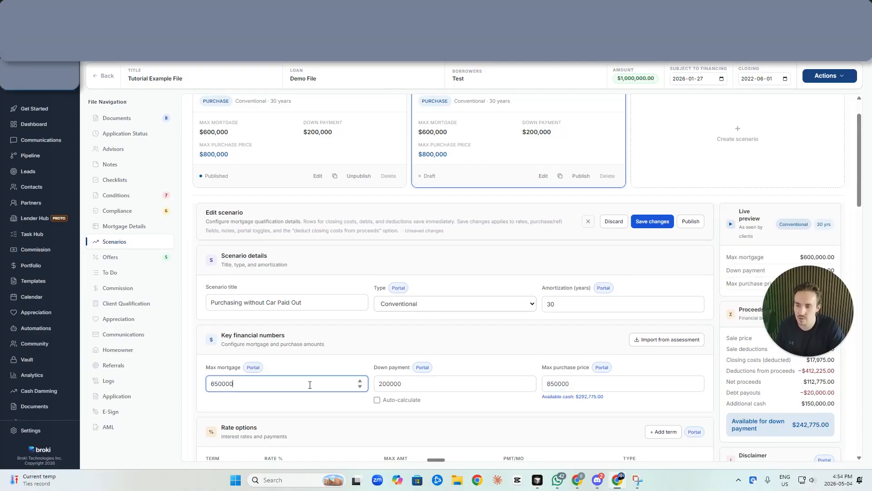
Paste 650000 into the Max amt of all three rate options
double_click(310, 384)
scroll(309, 385, "down", 2)
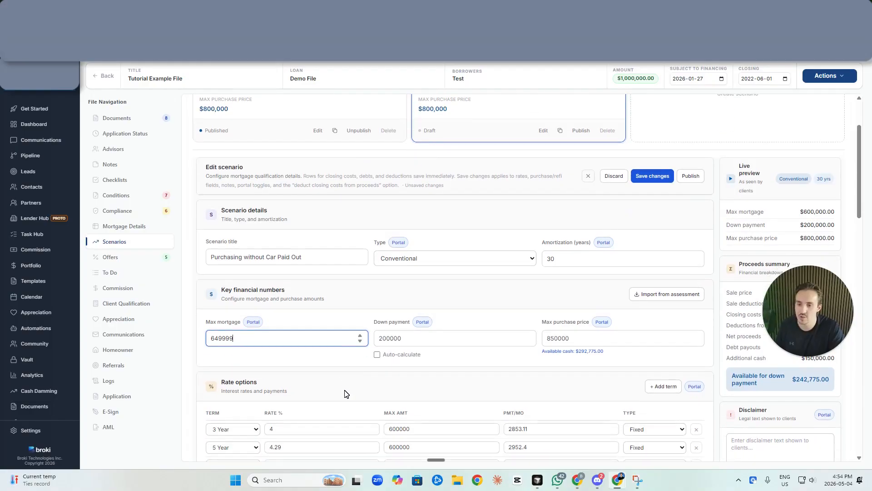
double_click(395, 384)
key("ctrl+v")
double_click(394, 401)
key("ctrl+v")
double_click(394, 420)
key("ctrl+v")
left_click(268, 288)
left_click(459, 354)
Remove the zero-amount closing cost rows, then save and publish the scenario
scroll(512, 336, "down", 6)
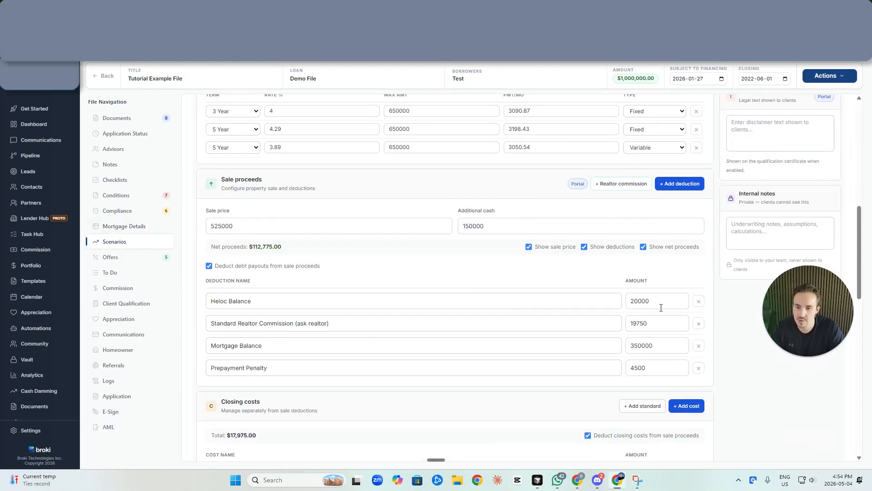
scroll(335, 206, "down", 6)
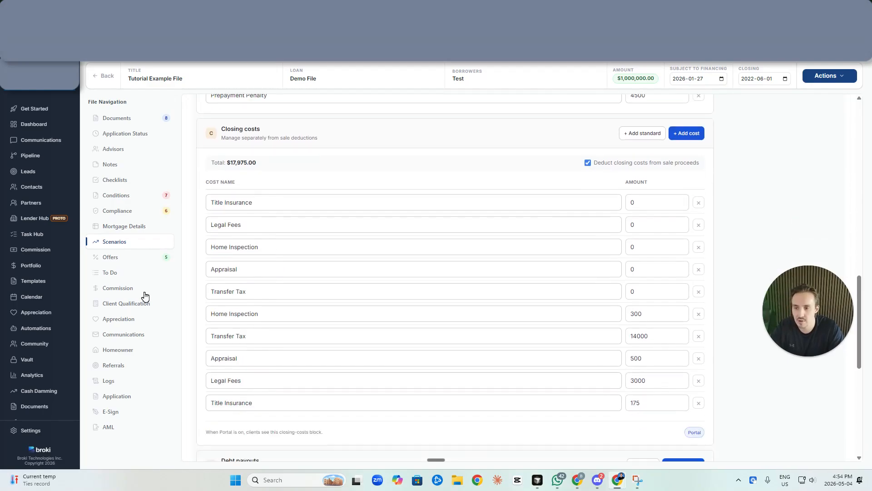
left_click(698, 203)
left_click(699, 203)
left_click(698, 202)
left_click(698, 202)
left_click(699, 202)
scroll(546, 360, "down", 5)
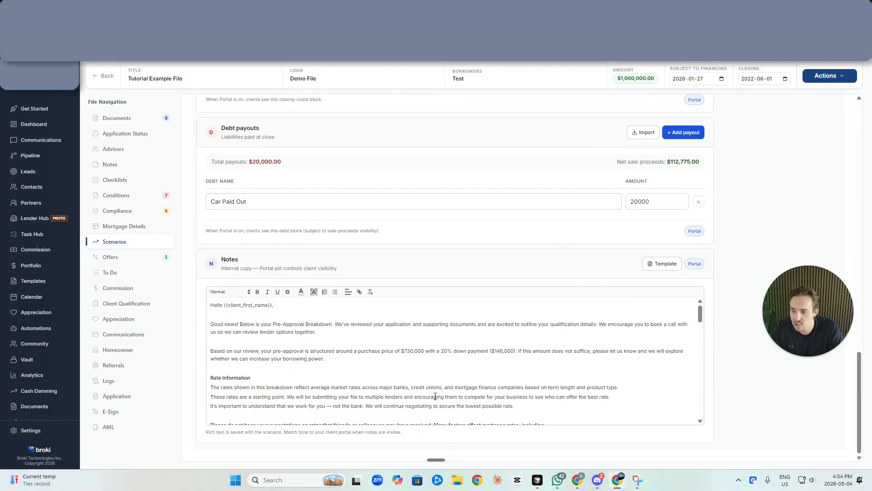
scroll(592, 346, "up", 15)
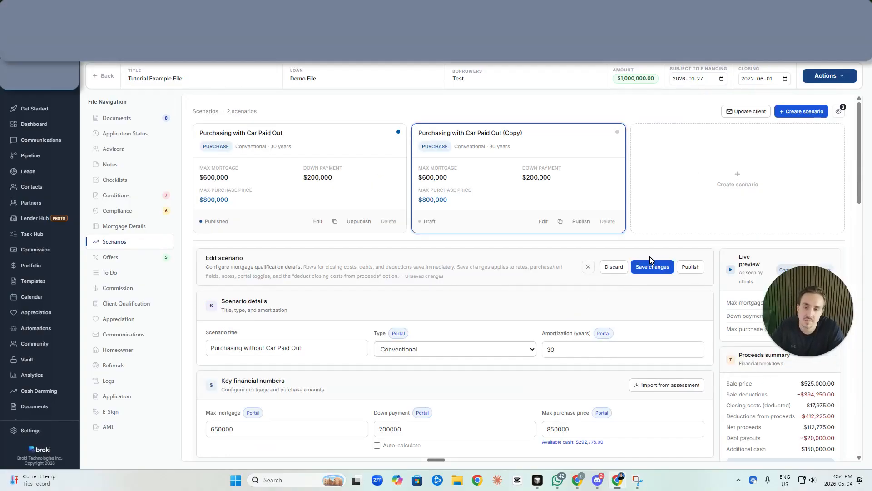
left_click(652, 266)
left_click(579, 221)
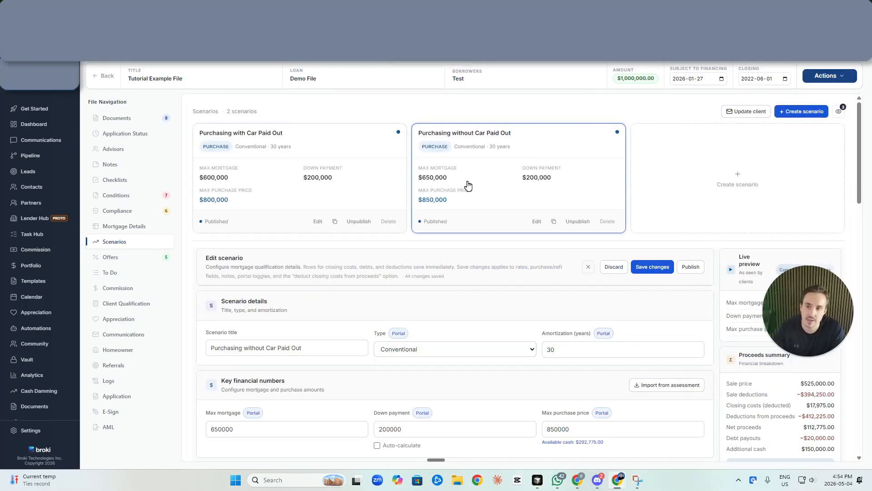
Start a qualification update email and open View Scenario Details from its preview
left_click(728, 113)
scroll(712, 204, "down", 3)
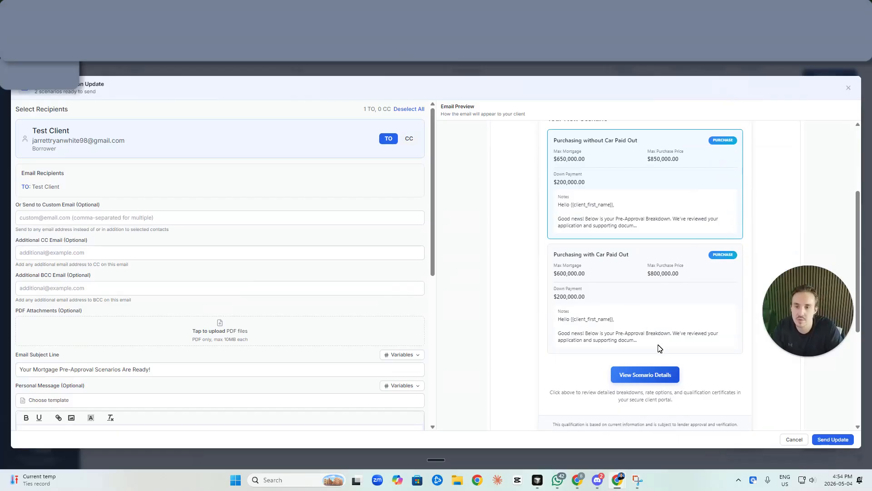
left_click(645, 375)
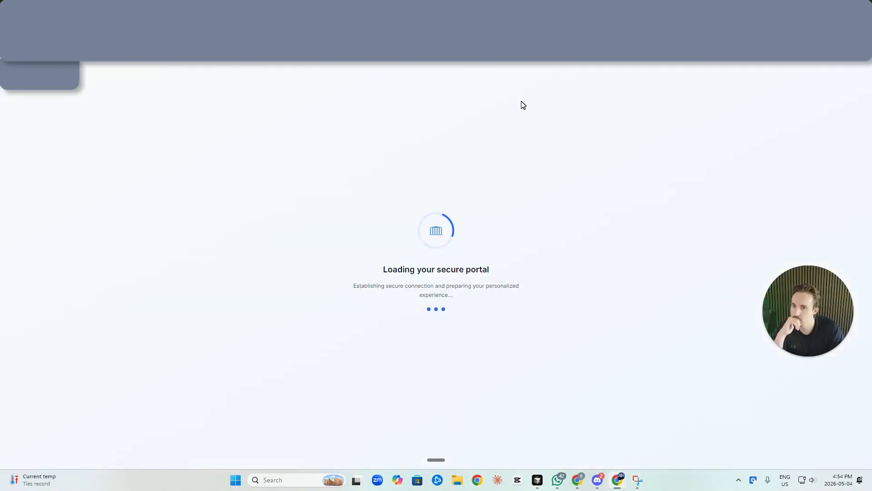
Open the portal's Scenarios tab and expand full details on both scenario cards
left_click(514, 164)
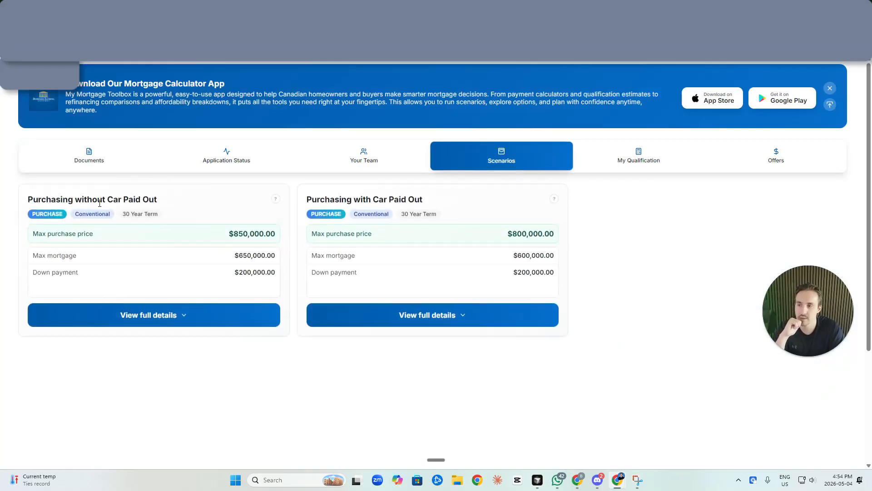
left_click(231, 315)
left_click(360, 316)
scroll(609, 282, "down", 4)
scroll(407, 240, "down", 1)
scroll(207, 280, "down", 7)
scroll(362, 263, "down", 18)
scroll(104, 286, "down", 7)
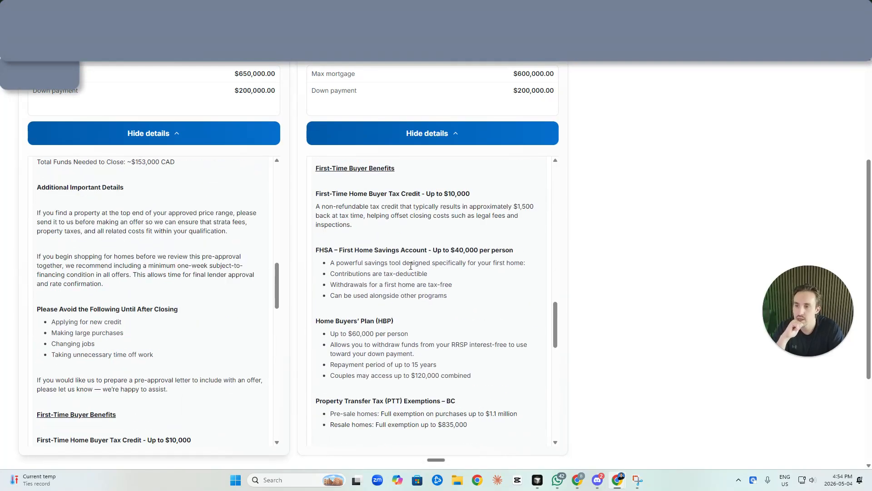
scroll(437, 263, "down", 10)
scroll(110, 274, "down", 1)
scroll(110, 275, "down", 5)
scroll(313, 281, "down", 1)
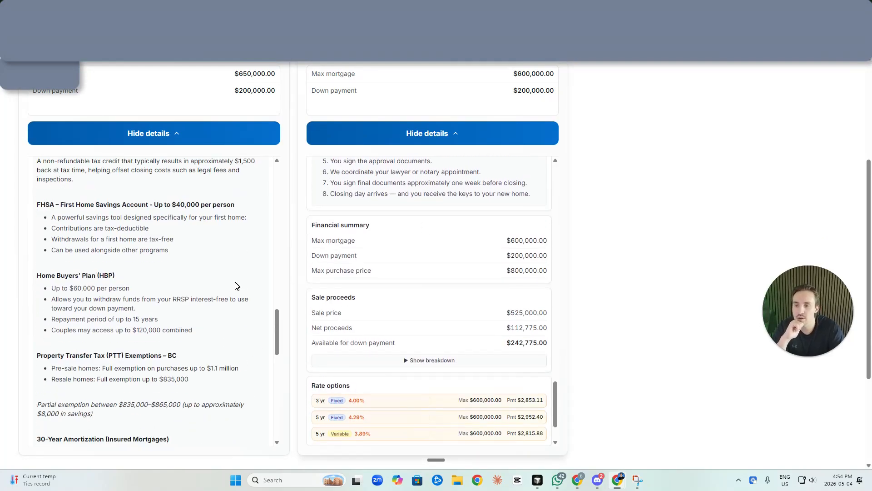
scroll(224, 233, "down", 8)
Show the sale proceeds breakdown on both scenarios and compare them
scroll(358, 274, "down", 2)
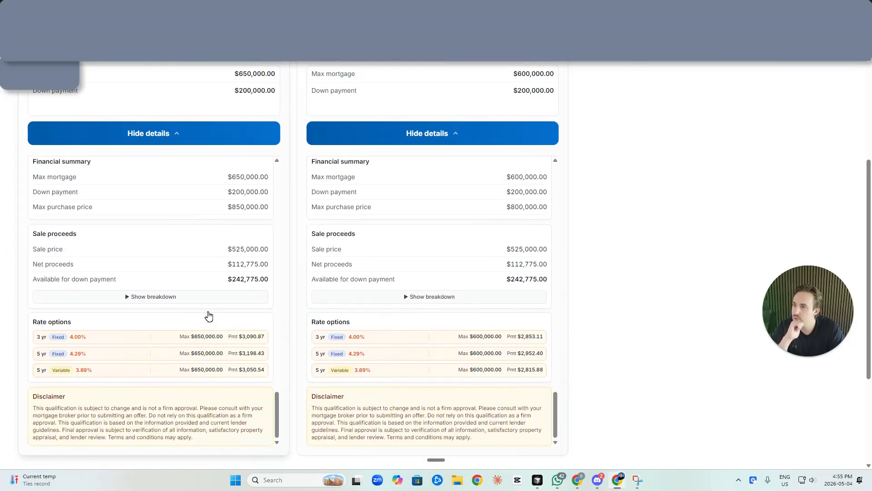
left_click(267, 299)
left_click(443, 298)
scroll(446, 302, "down", 2)
scroll(448, 303, "down", 2)
scroll(448, 302, "up", 5)
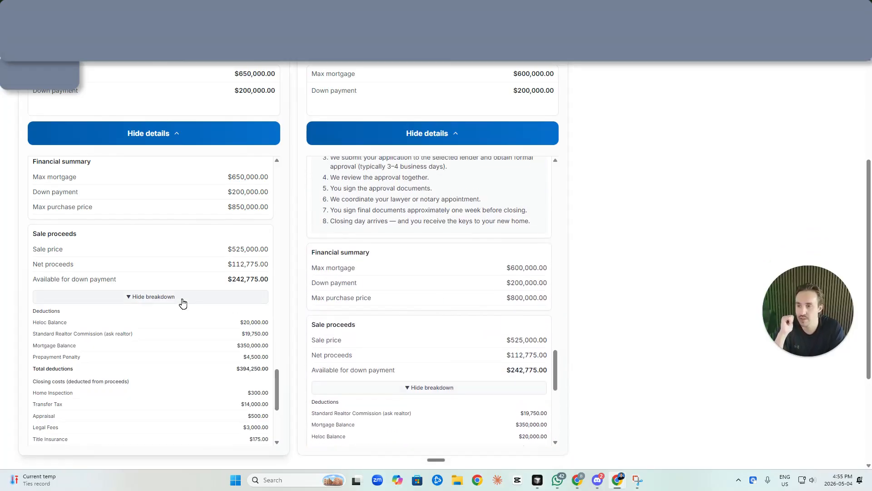
scroll(573, 256, "up", 4)
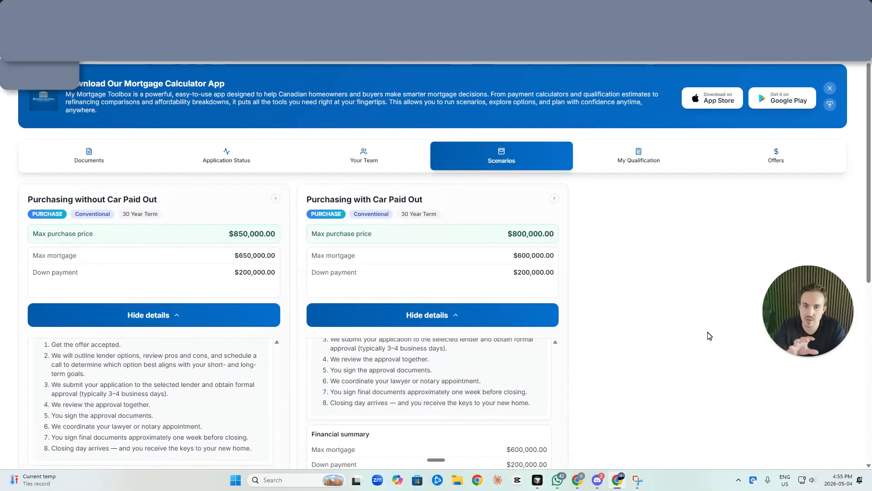
Close the portal preview and unsent email, and set the scenario type to Insured
key("Escape")
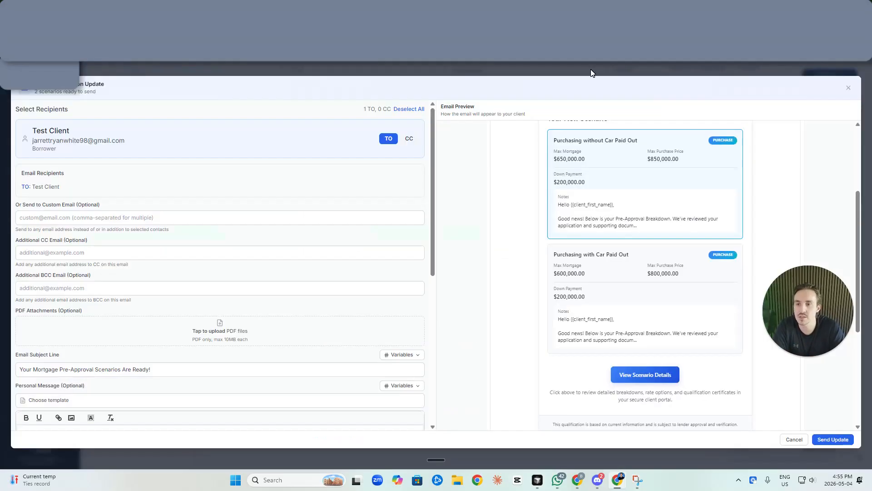
left_click(848, 92)
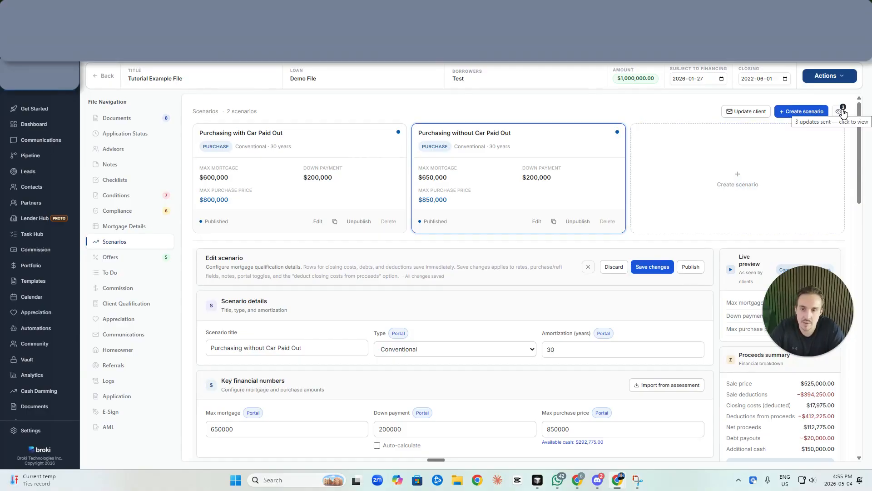
left_click(477, 351)
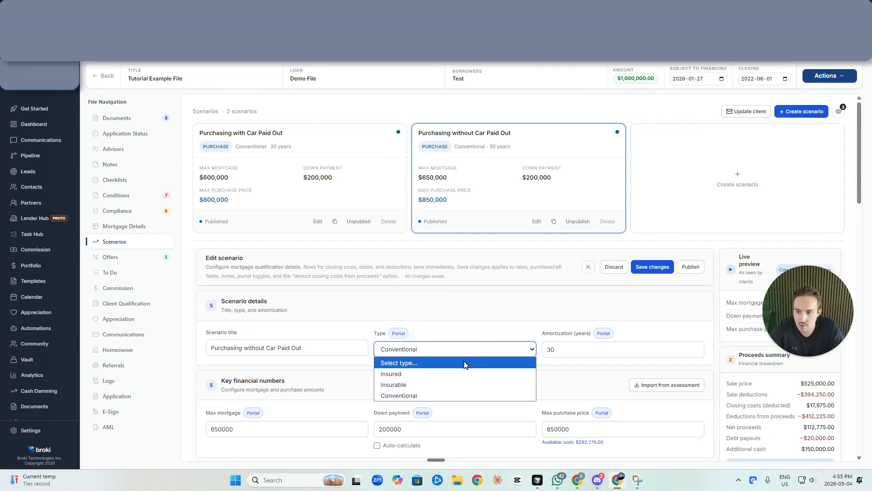
left_click(457, 373)
Hide the Default insurance premium from the client portal
scroll(541, 353, "down", 2)
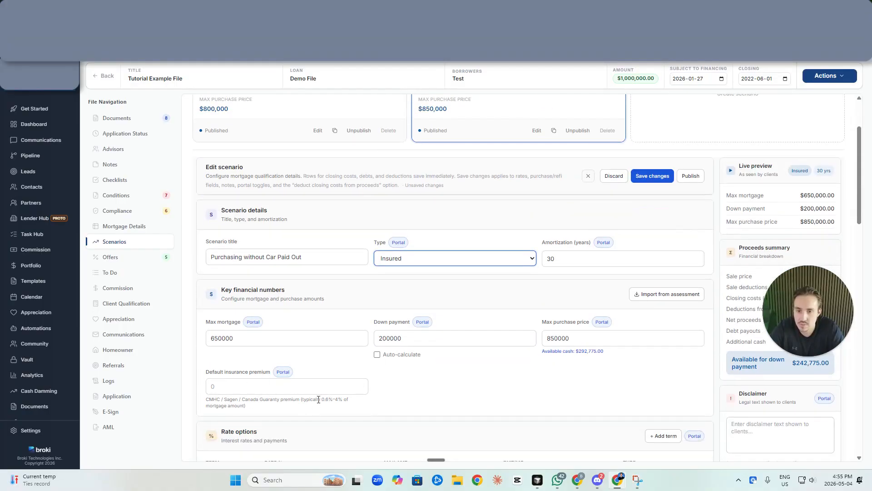
scroll(606, 359, "down", 2)
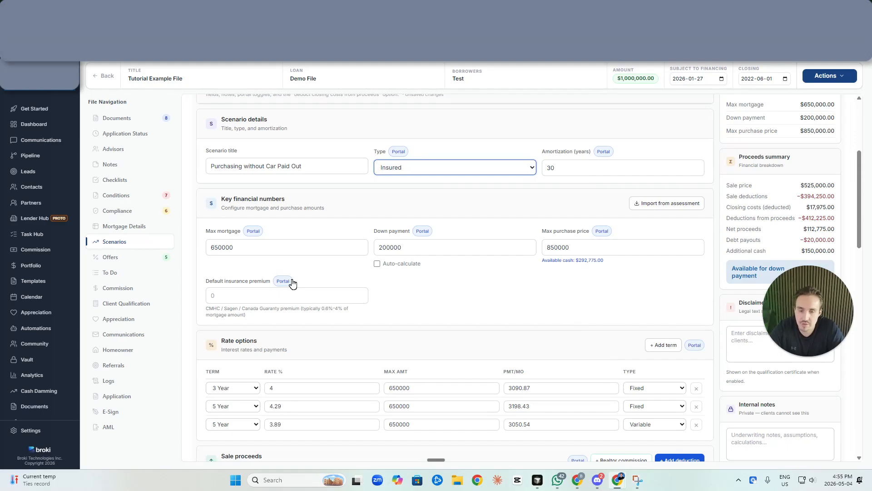
left_click(286, 282)
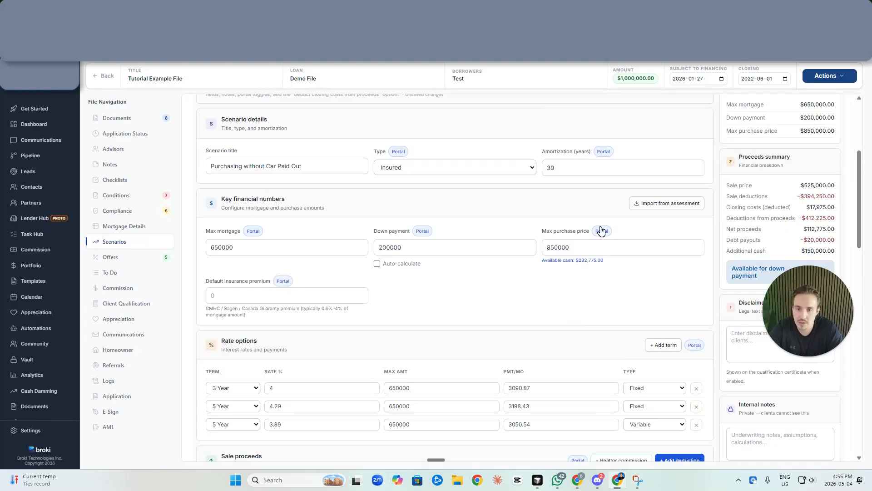
scroll(634, 261, "down", 5)
scroll(633, 264, "up", 9)
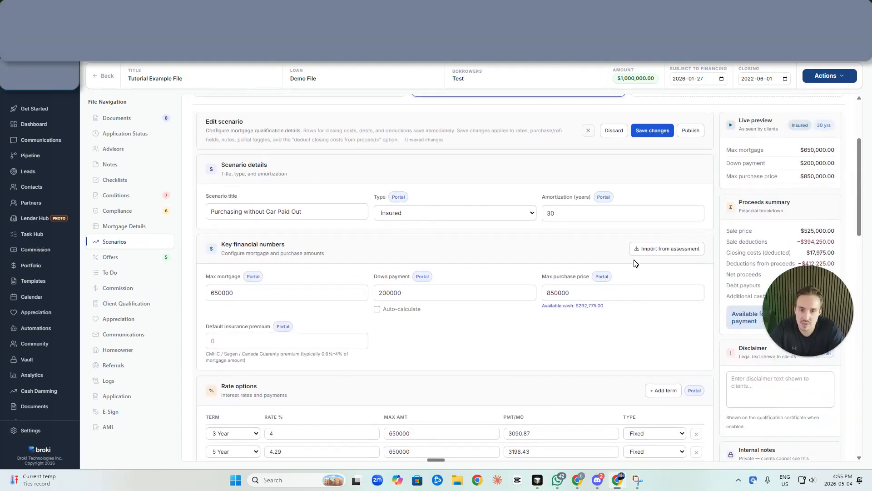
Save the Insured change and review the list of updates already sent to the client
left_click(588, 268)
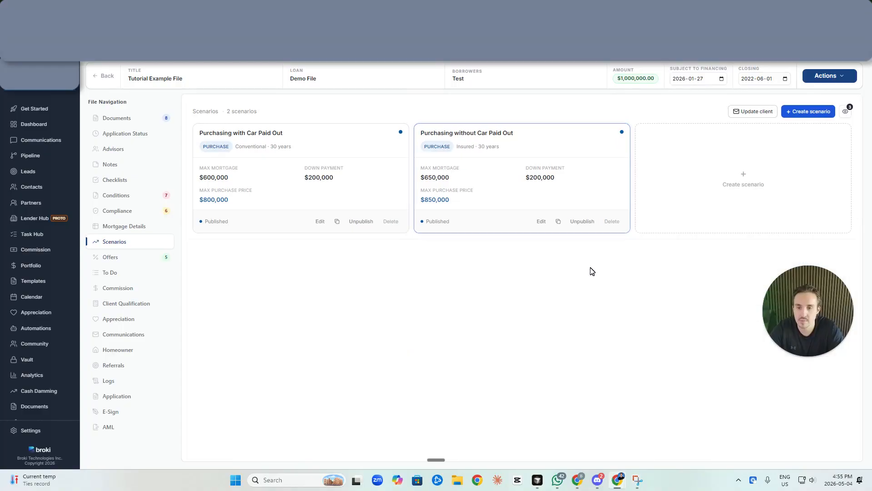
left_click(848, 112)
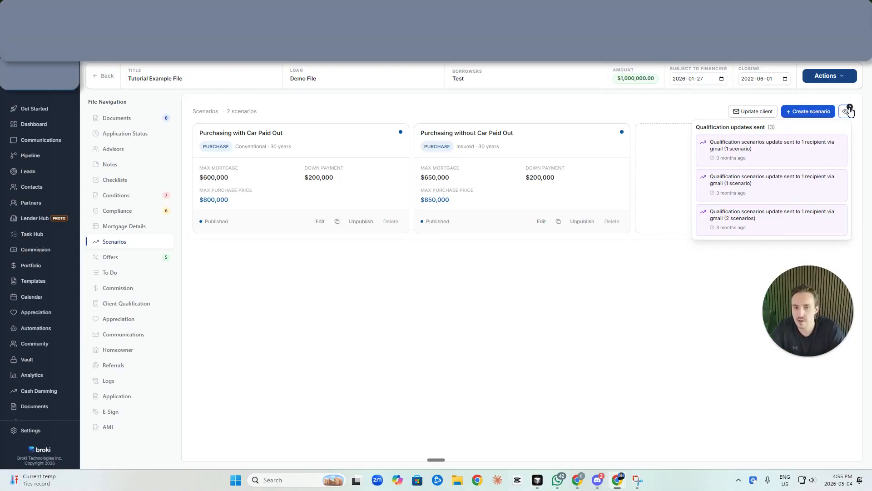
left_click(439, 315)
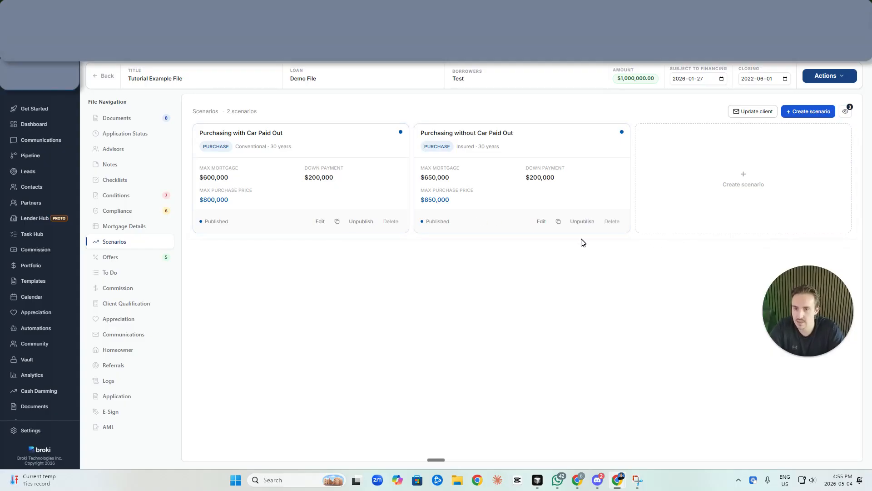
Open Purchasing with Car Paid Out in the scenario editor
left_click(320, 221)
scroll(518, 290, "down", 8)
scroll(517, 293, "up", 7)
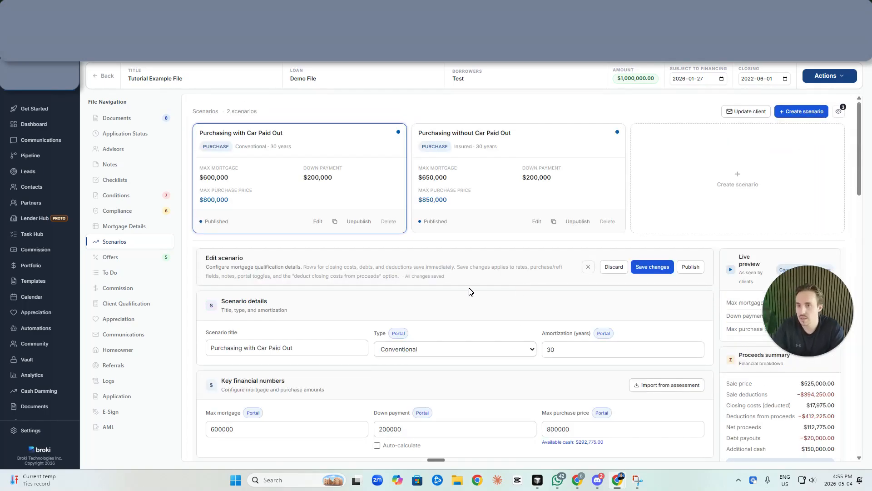